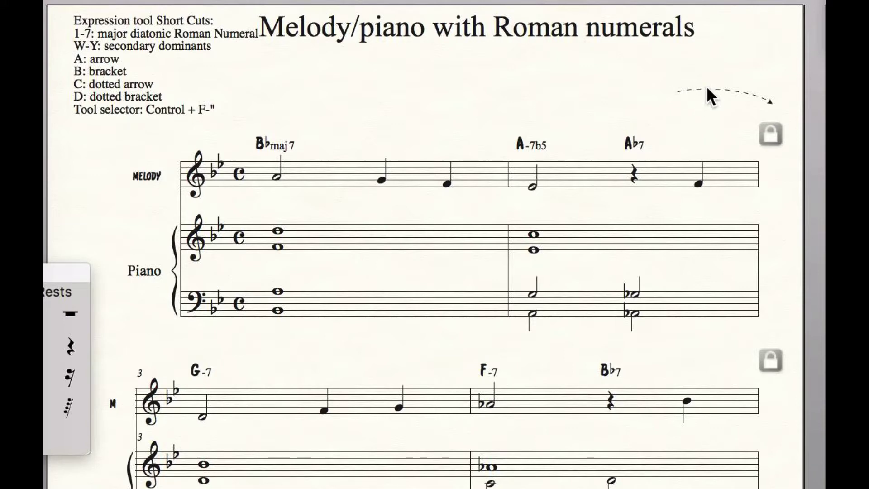
- Delete the stray dashed arrow near the title and move the shortcut notes block into the top-left corner
click(704, 86)
key(Delete)
mouse_move(173, 39)
mouse_down()
mouse_move(152, 35)
mouse_move(159, 36)
mouse_up()
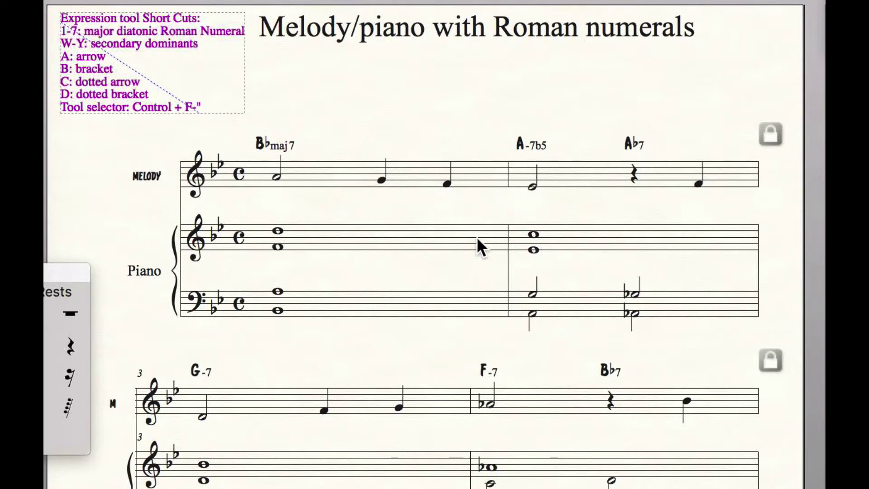
click(458, 113)
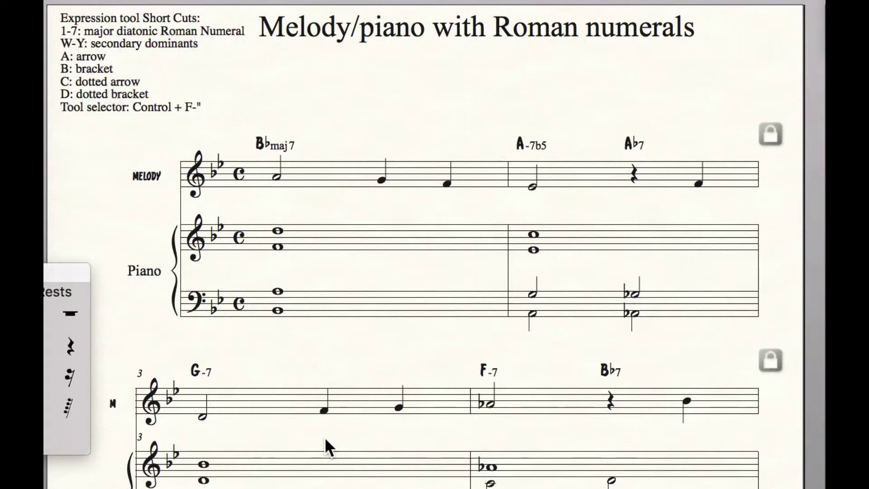
drag(140, 486, 98, 5)
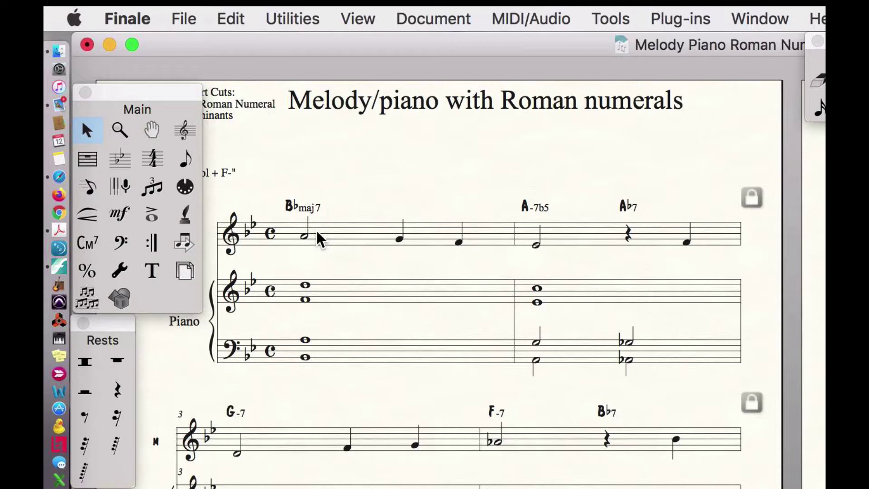
- Move the Main palette off the page to reveal the shortcut notes, then play the score from measure 1
drag(186, 91, 186, 488)
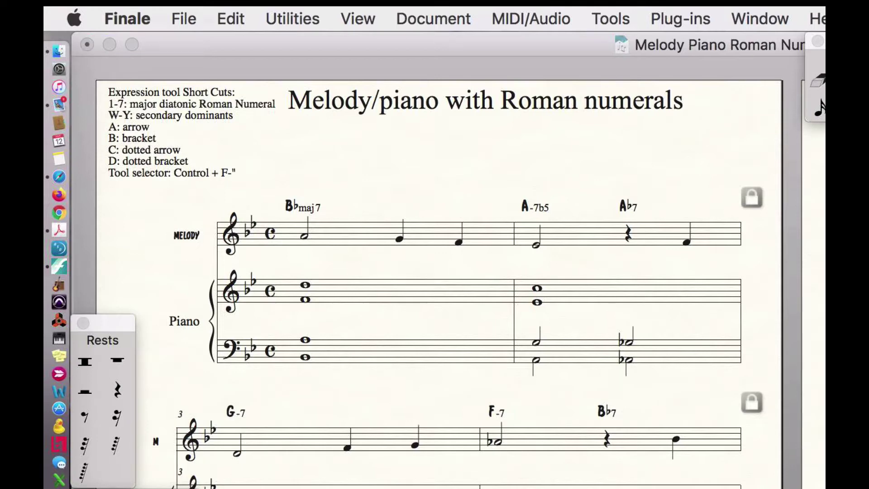
key(space)
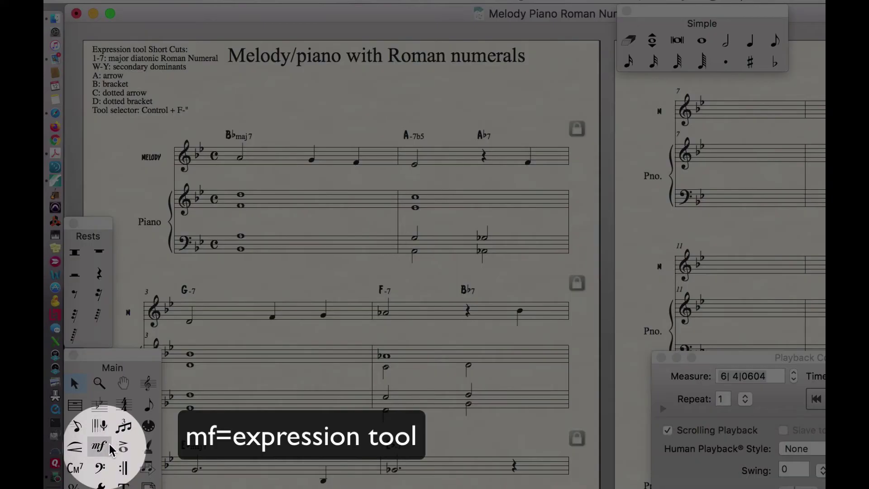
- With the Expression tool, pick Imaj7 from the Roman Numerals list for the B♭maj7 chord in measure 1
click(106, 449)
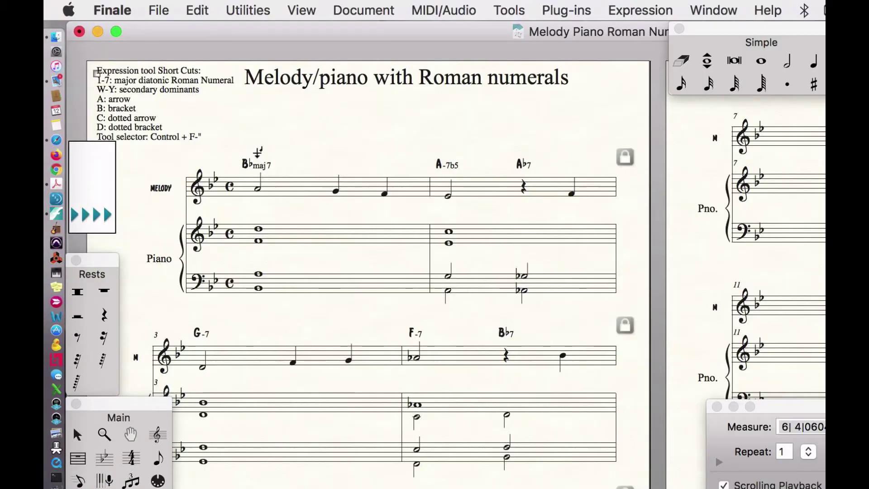
double_click(260, 160)
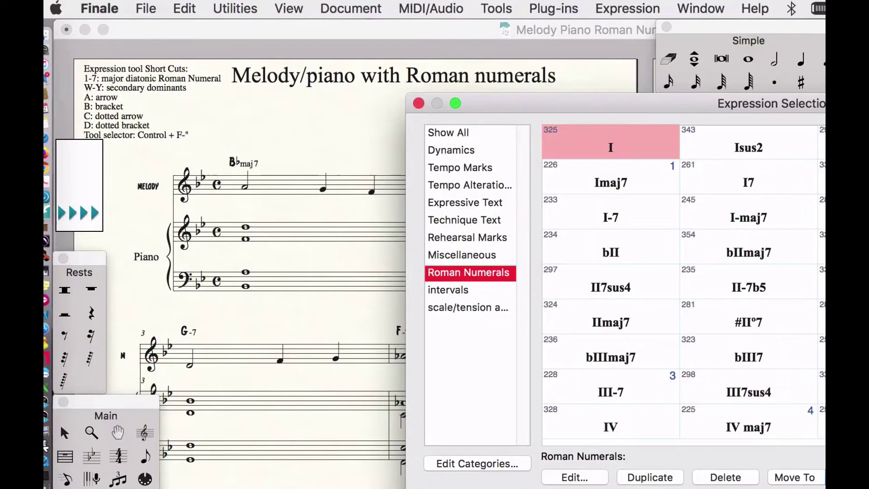
scroll(815, 190, down, 1)
scroll(800, 176, up, 1)
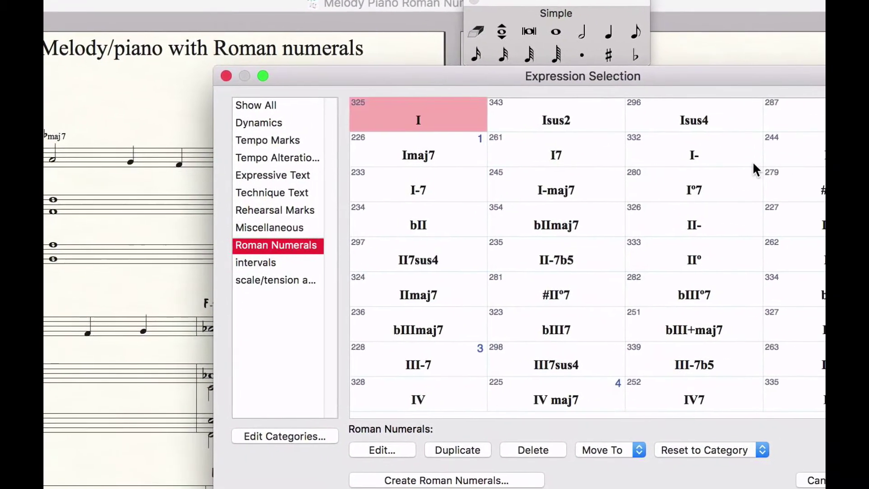
scroll(800, 176, down, 1)
scroll(609, 143, down, 2)
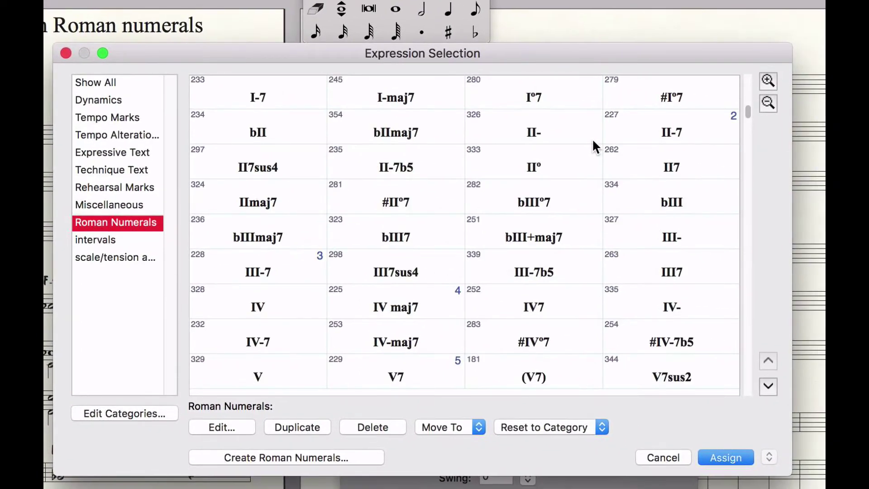
scroll(593, 147, down, 1)
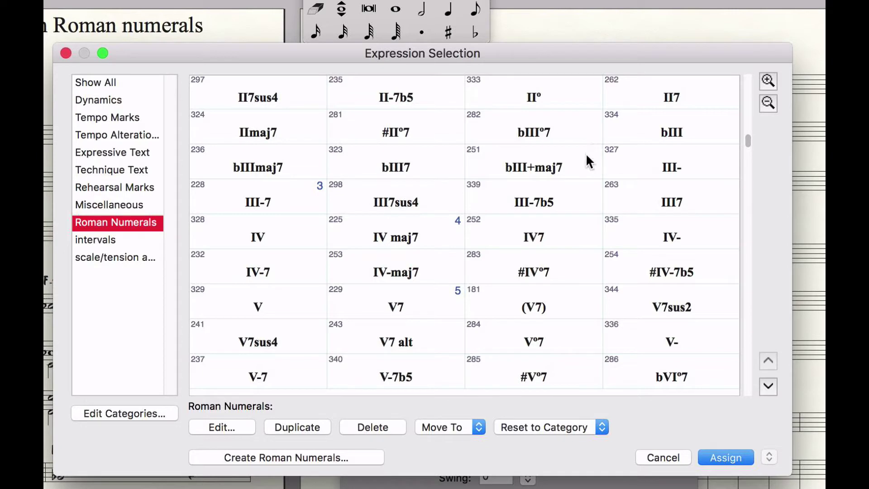
scroll(589, 155, down, 1)
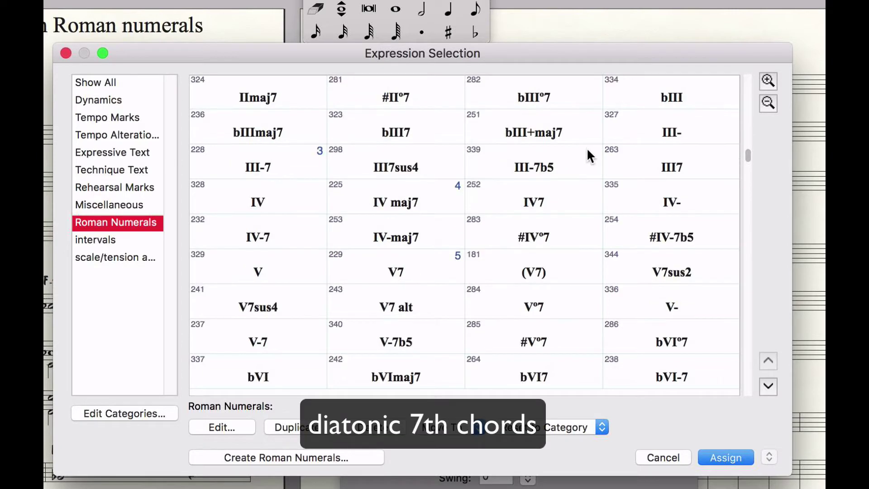
scroll(589, 154, down, 1)
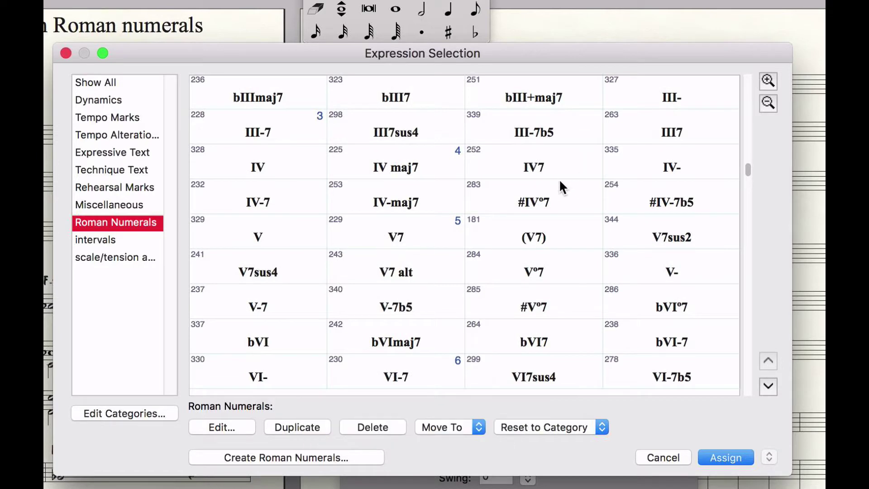
scroll(560, 184, down, 2)
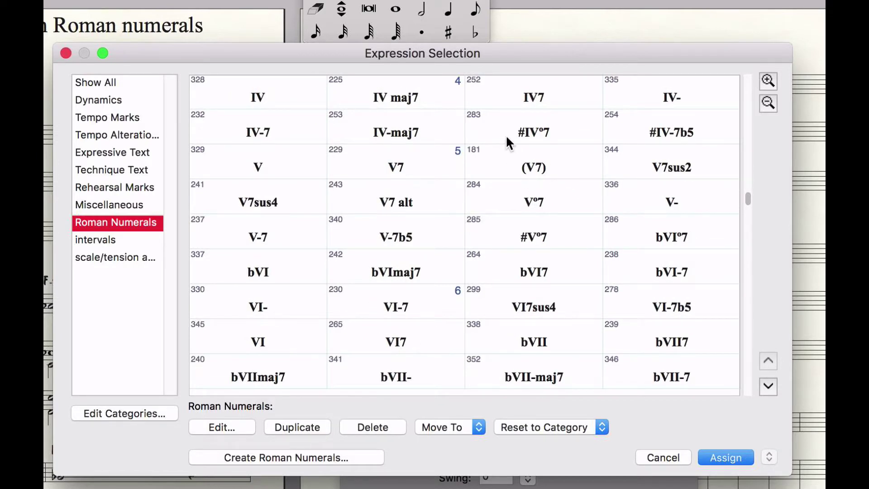
scroll(508, 133, down, 3)
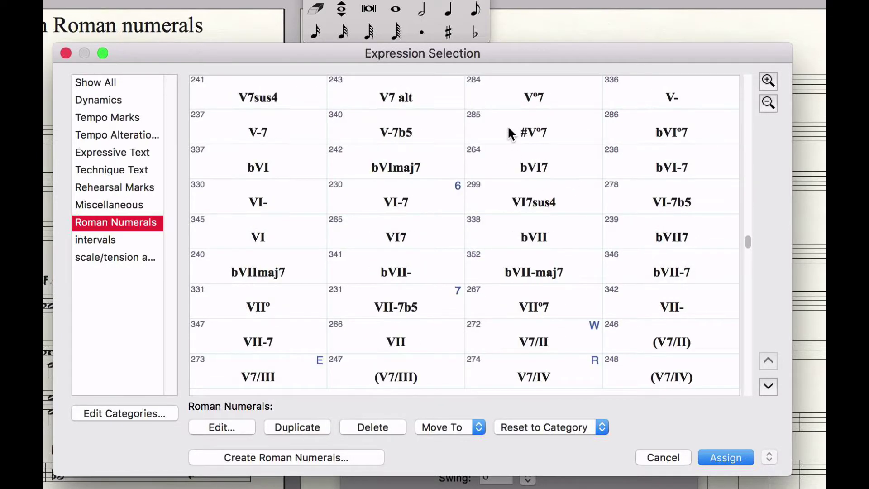
scroll(508, 128, down, 3)
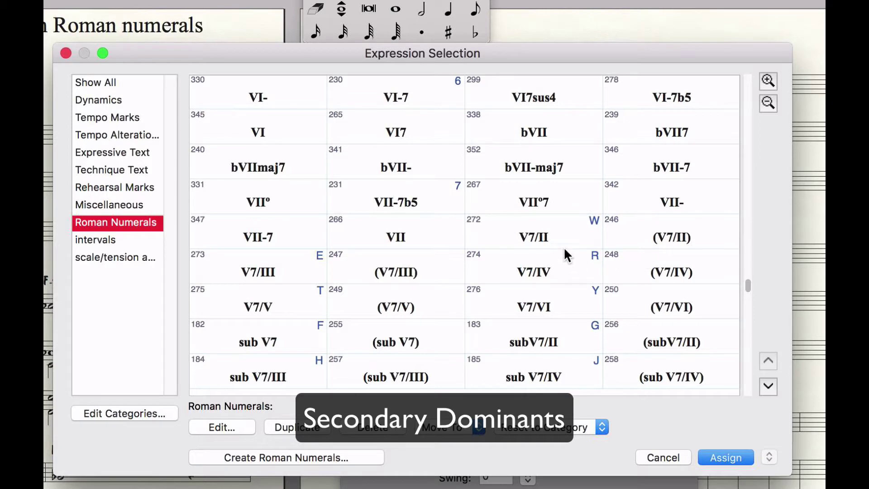
scroll(564, 246, down, 2)
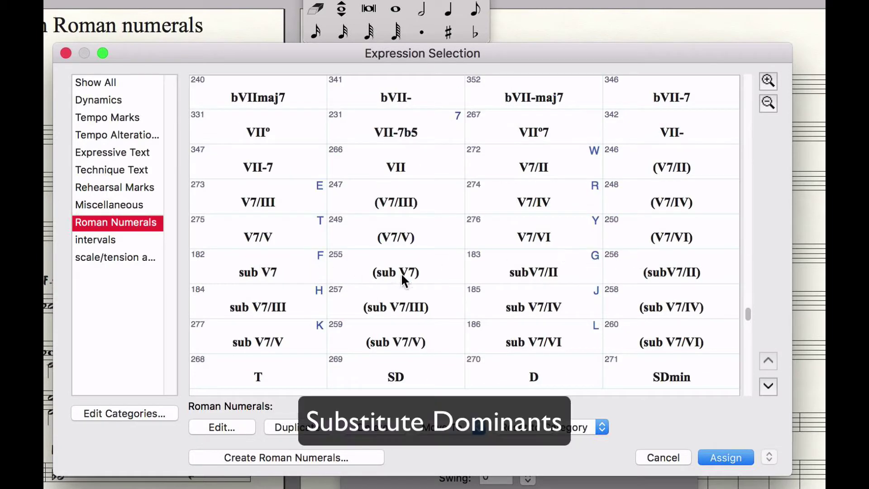
scroll(416, 273, down, 1)
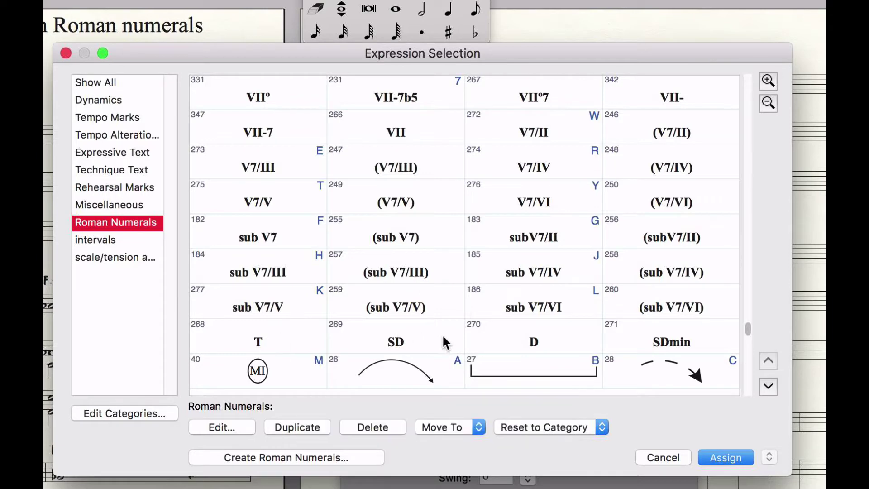
scroll(450, 290, down, 2)
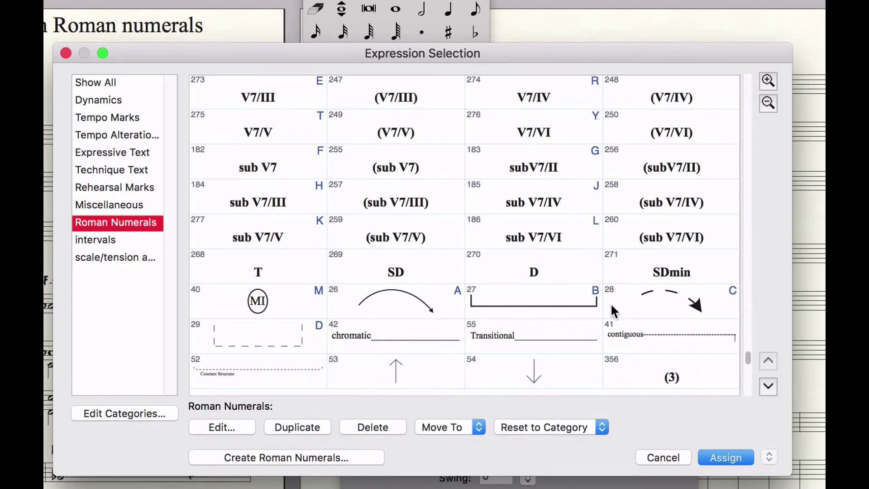
scroll(374, 325, down, 1)
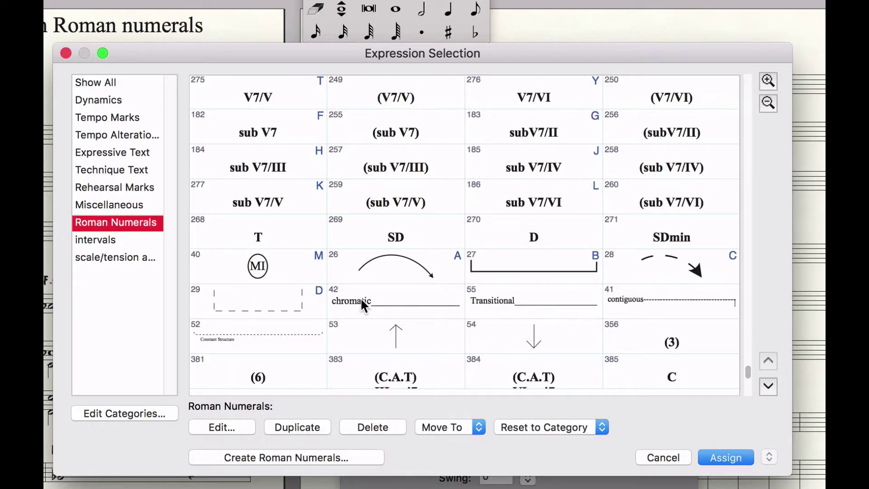
scroll(362, 304, down, 1)
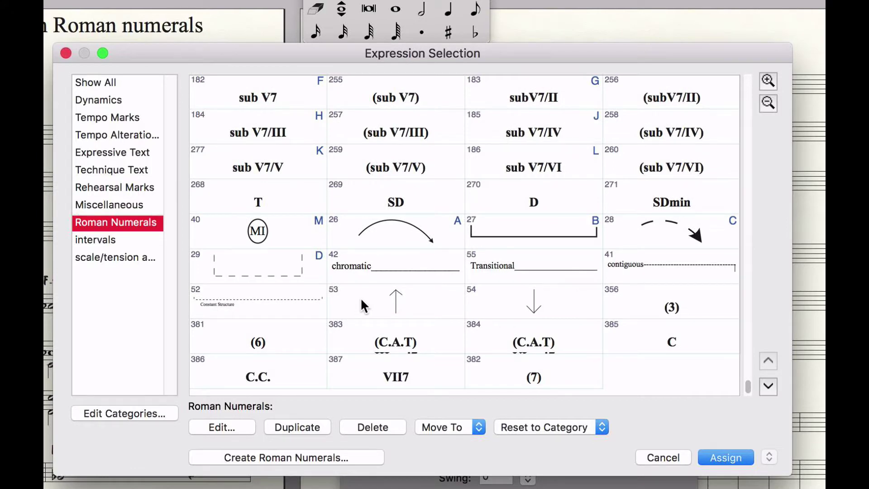
scroll(360, 297, up, 12)
scroll(360, 298, up, 9)
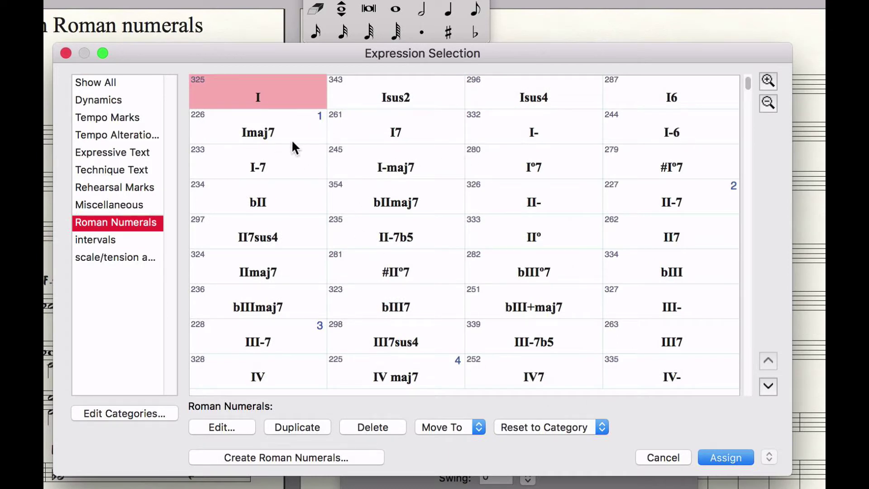
click(252, 134)
- Place Imaj7 above the first measure, nudge it, then delete it
double_click(252, 132)
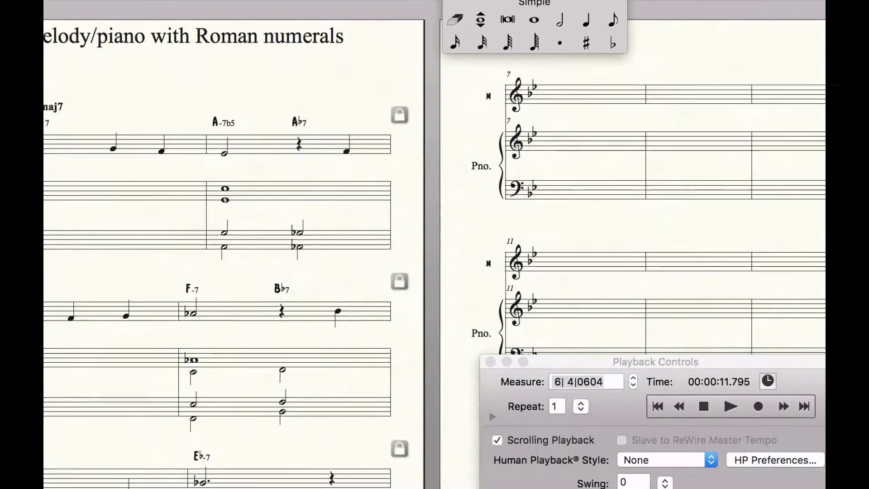
drag(255, 128, 246, 126)
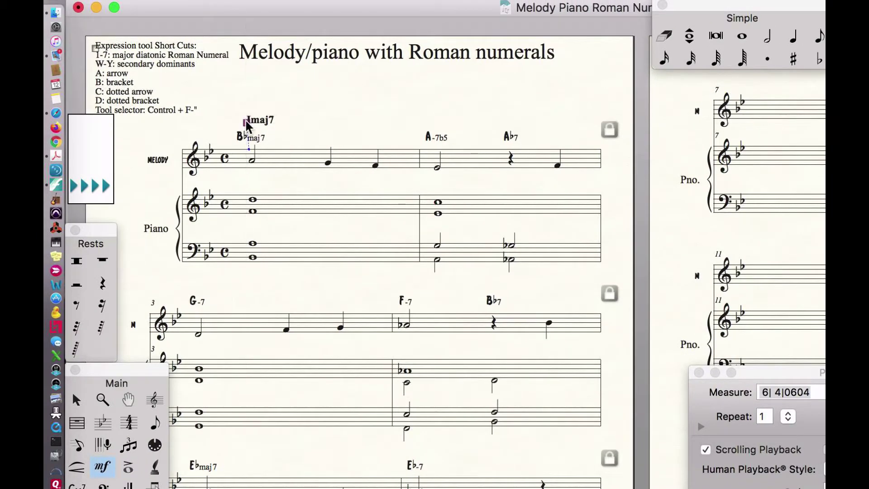
key(Delete)
- Reassign metatool shortcut 1 to Imaj7 in the Roman Numerals list and return to the score
double_click(250, 126)
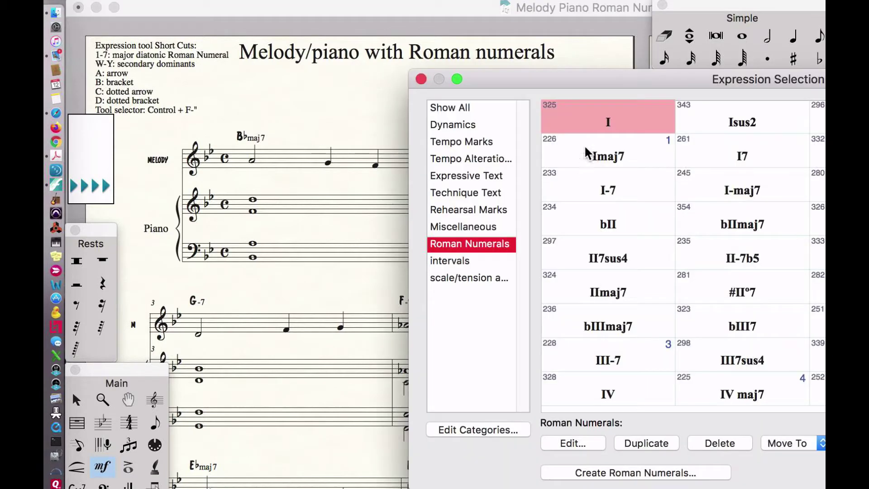
click(661, 153)
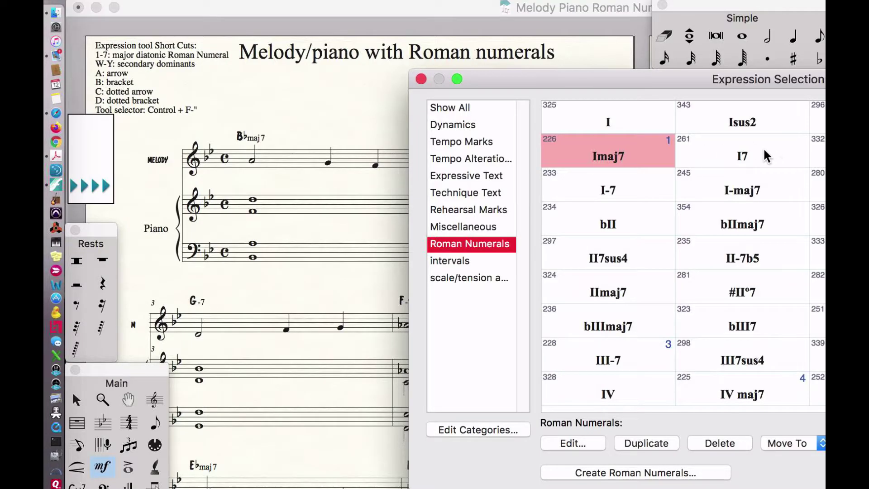
click(652, 119)
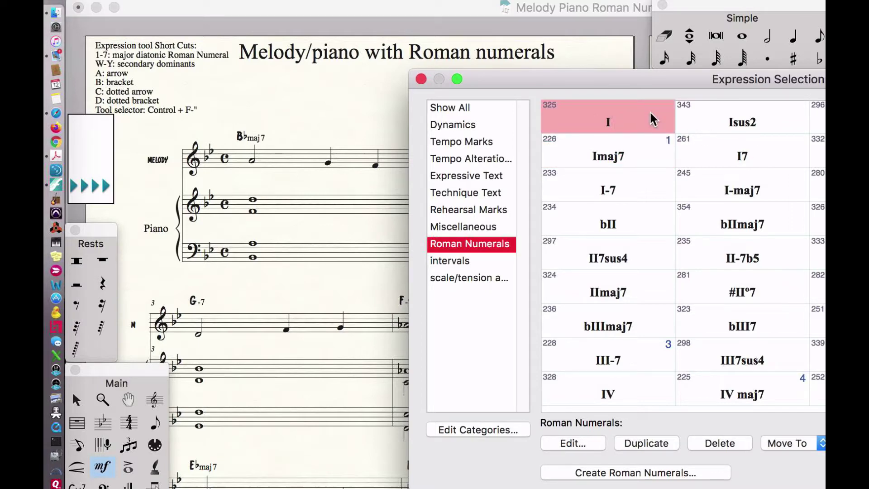
key(shift+1)
click(652, 154)
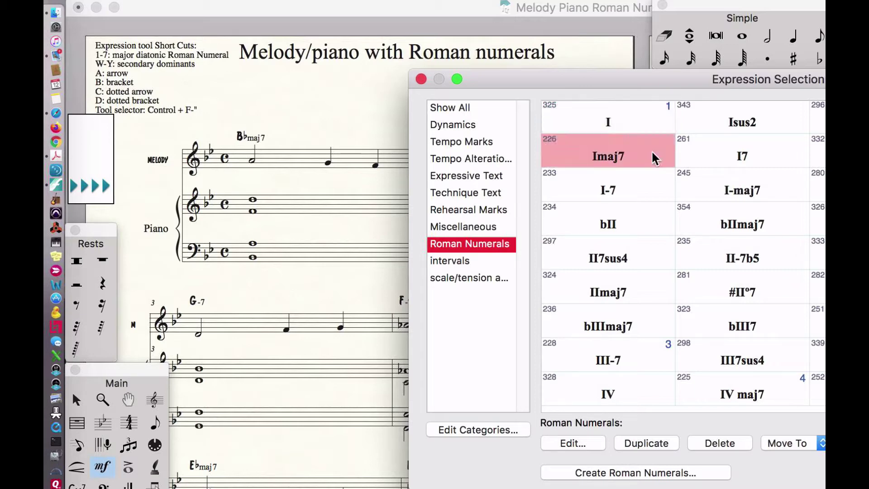
key(shift+1)
key(Return)
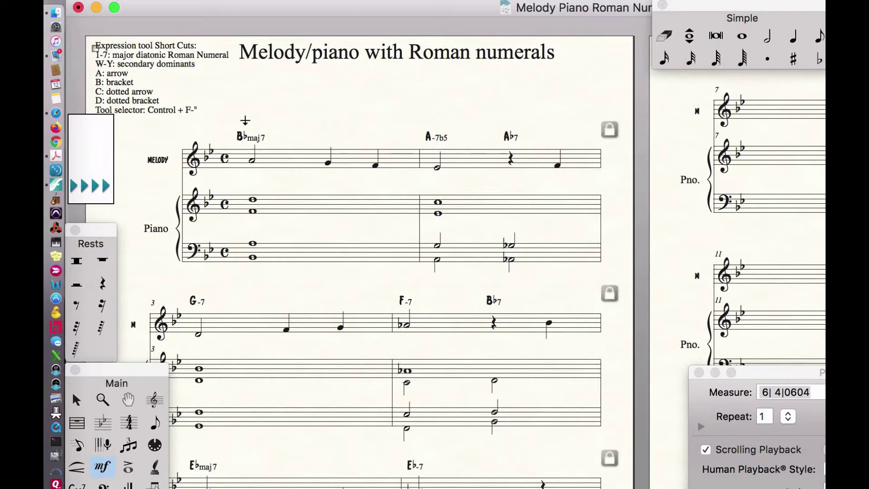
- Place Imaj7, VII-7b5, VI-7, IV maj7 and V7/IV above their chords, plus a resolution arrow after V7/IV
key(i)
click(245, 121)
key(7)
click(433, 124)
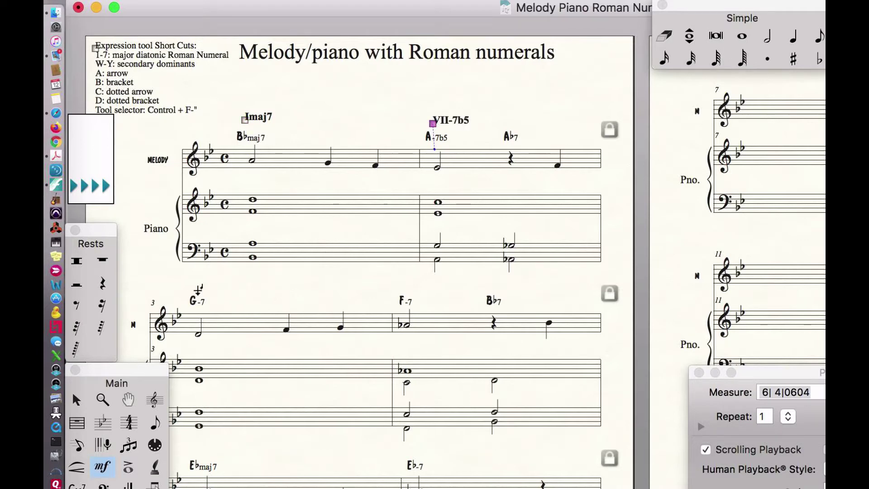
key(6)
click(198, 288)
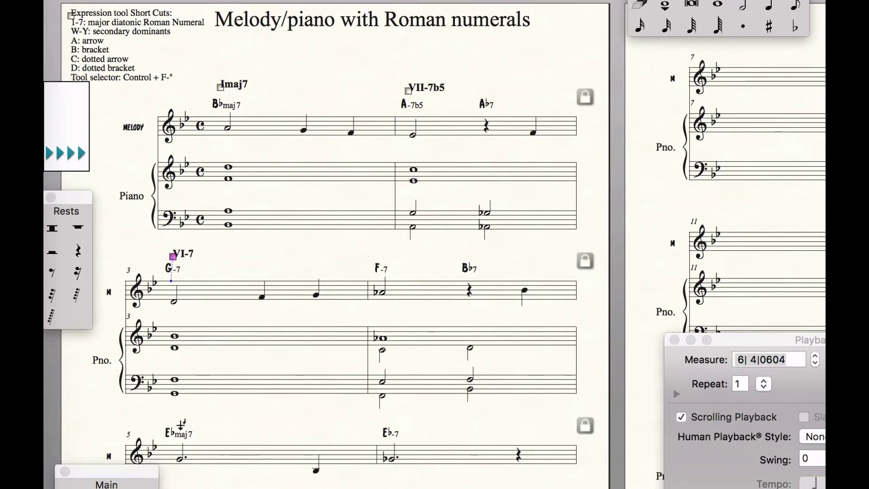
key(4)
click(181, 424)
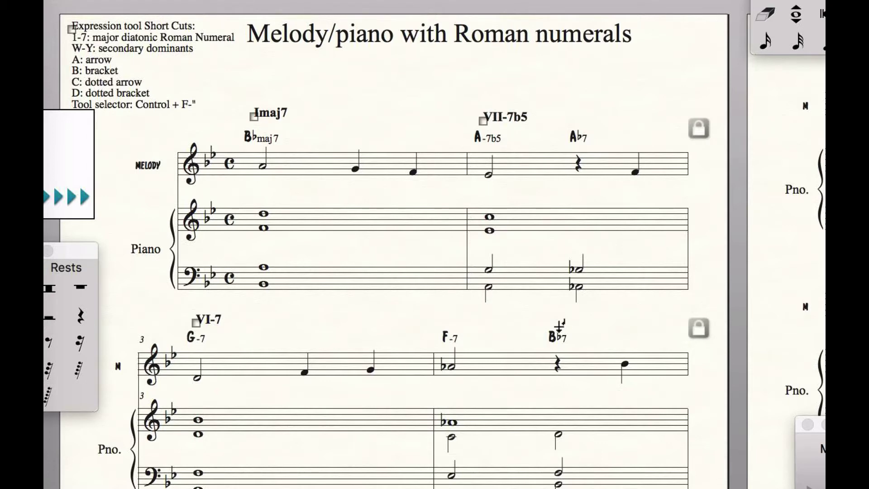
click(560, 325)
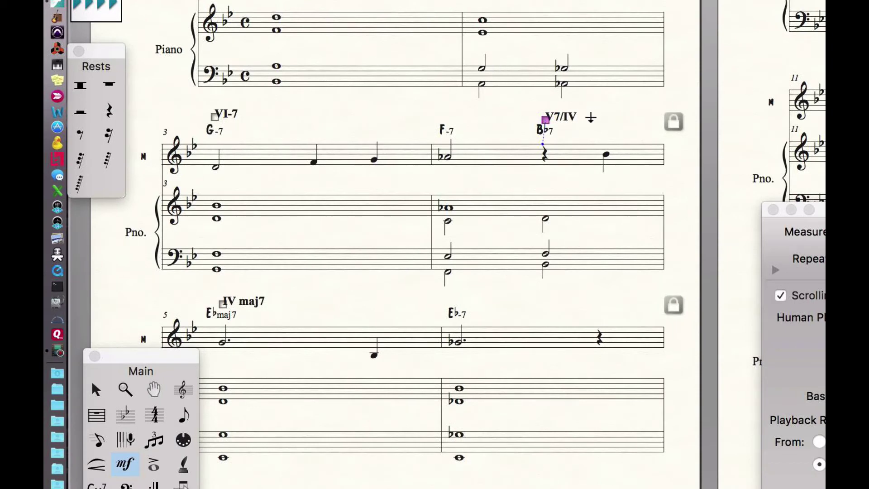
click(588, 119)
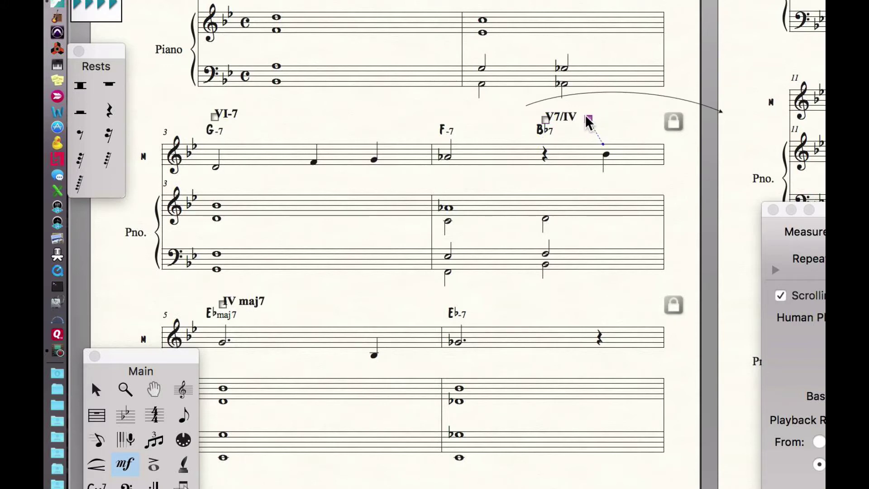
- Shorten the resolution arrow after V7/IV by pulling its right end back to the left
click(588, 120)
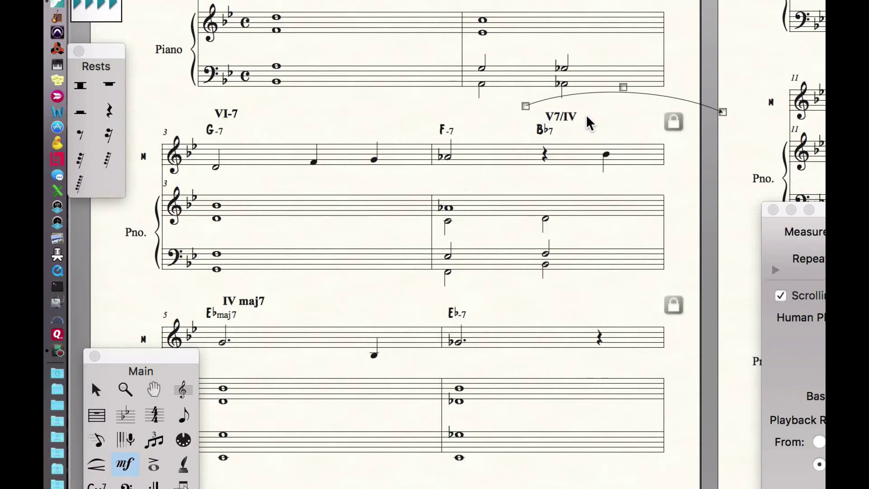
drag(722, 113, 663, 108)
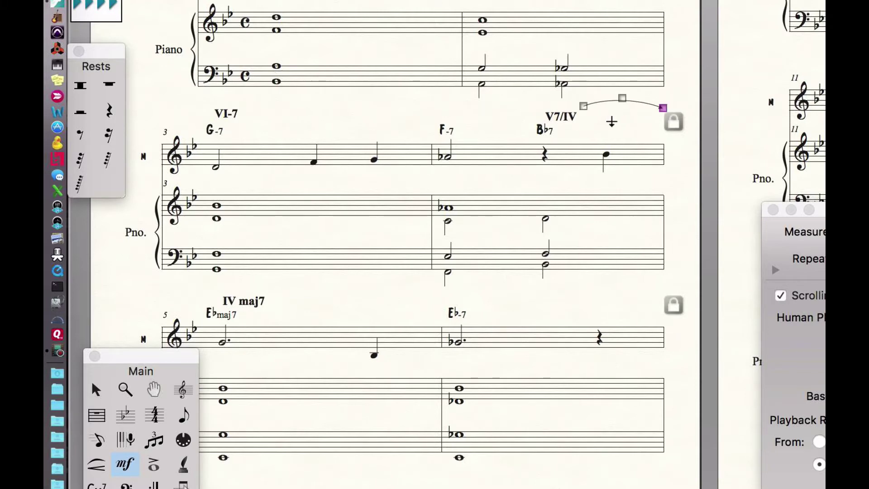
click(610, 120)
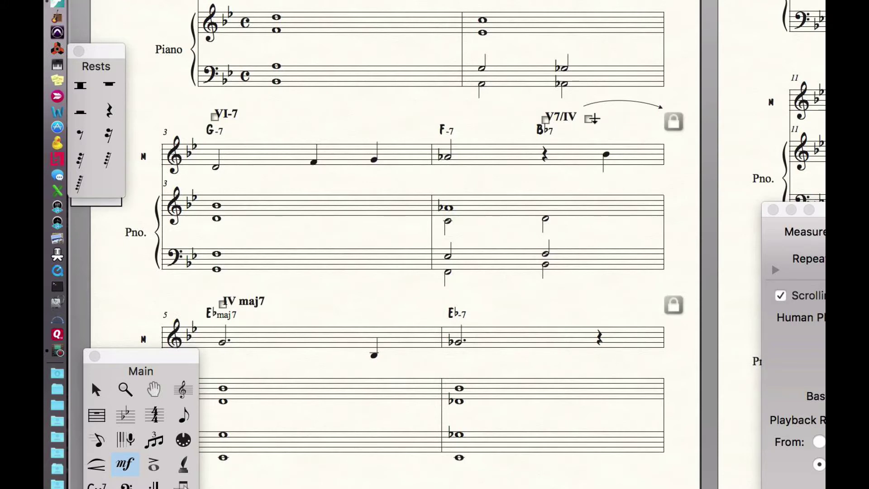
click(589, 119)
double_click(588, 120)
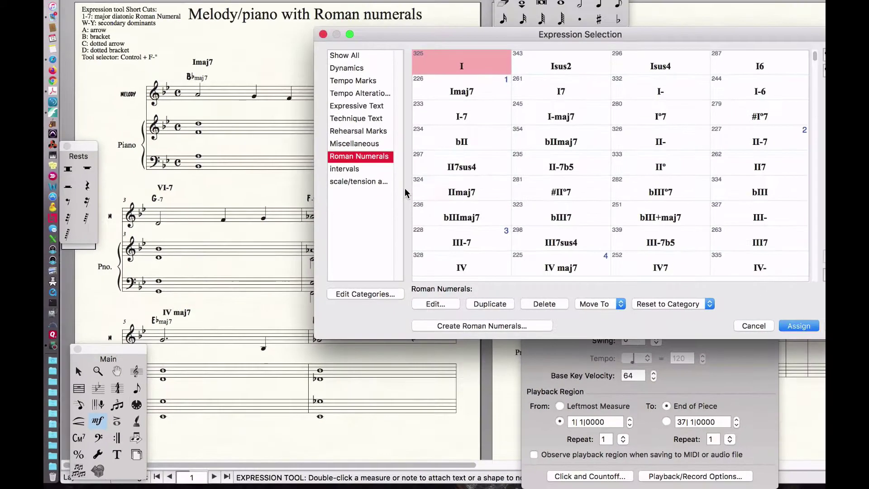
scroll(486, 248, down, 10)
scroll(486, 248, down, 8)
click(563, 241)
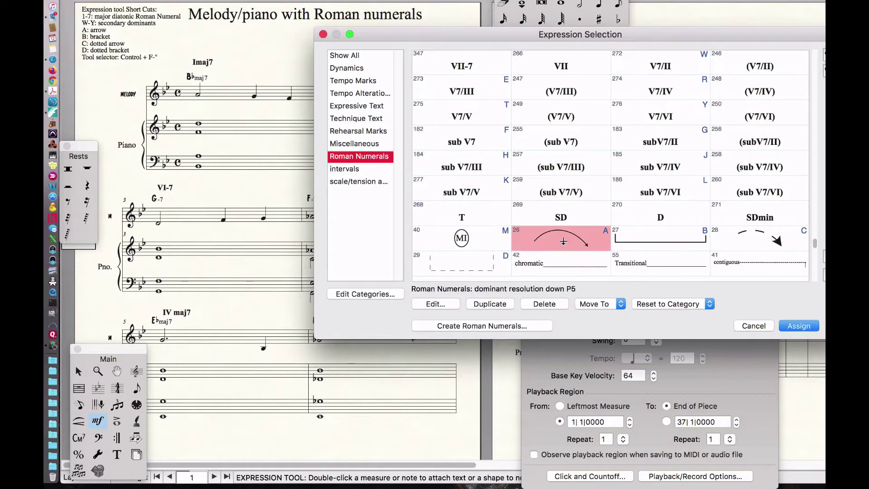
double_click(563, 241)
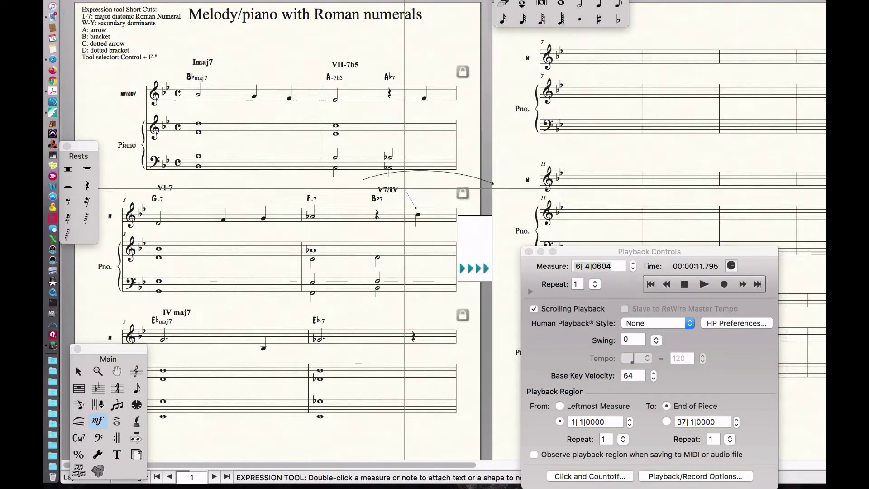
drag(495, 188, 814, 235)
key(super+z)
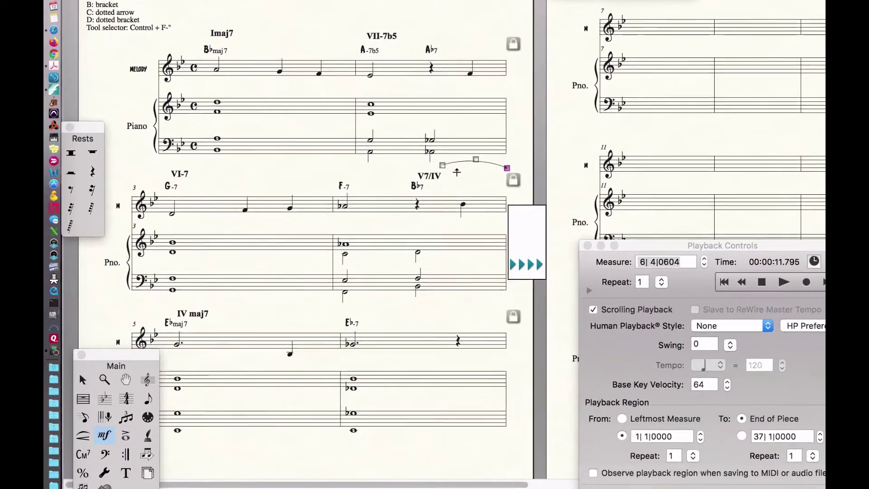
click(452, 176)
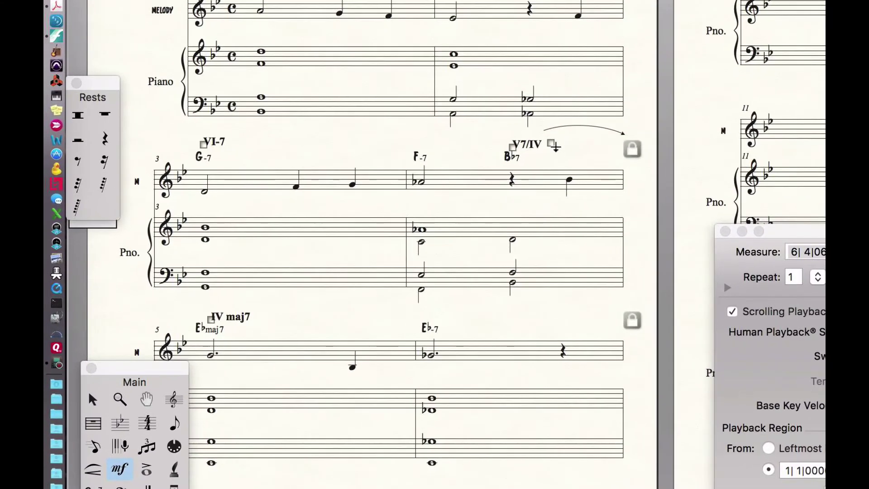
click(551, 143)
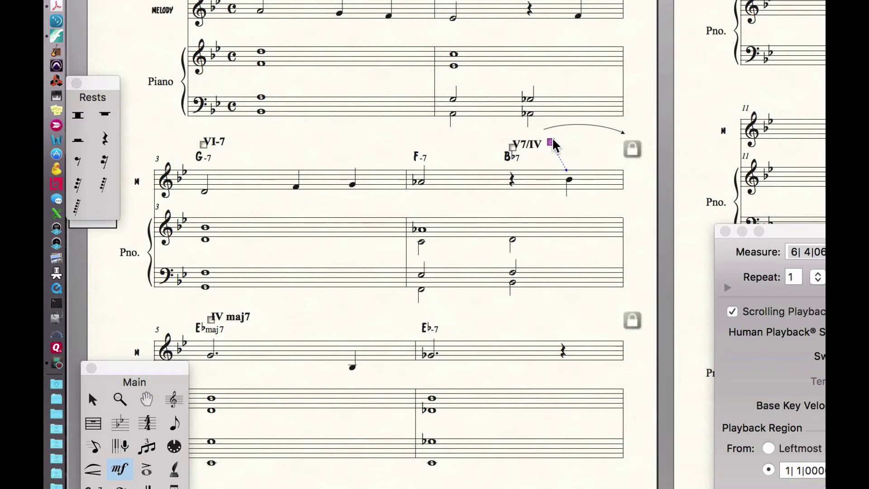
click(553, 145)
click(559, 146)
drag(560, 144, 546, 143)
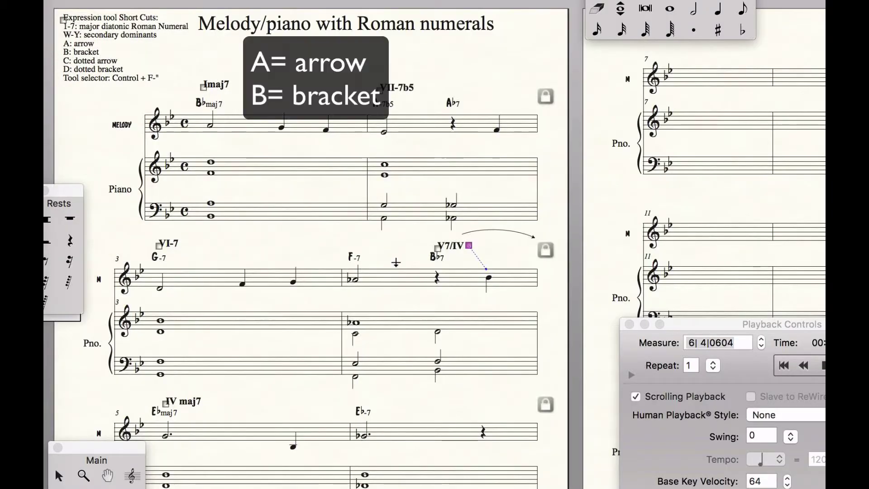
- Add a bracket above measure 4 spanning the F-7 and B♭7 chords, nudged slightly right
key(b)
click(396, 262)
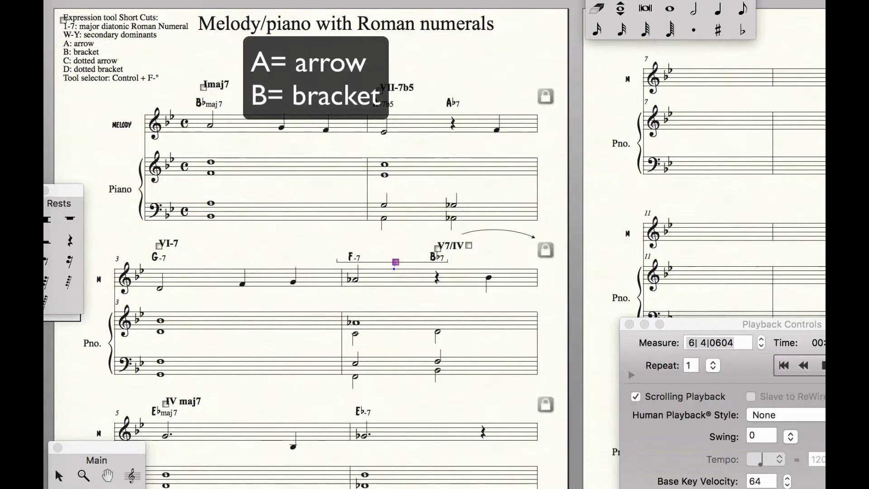
drag(397, 261, 401, 262)
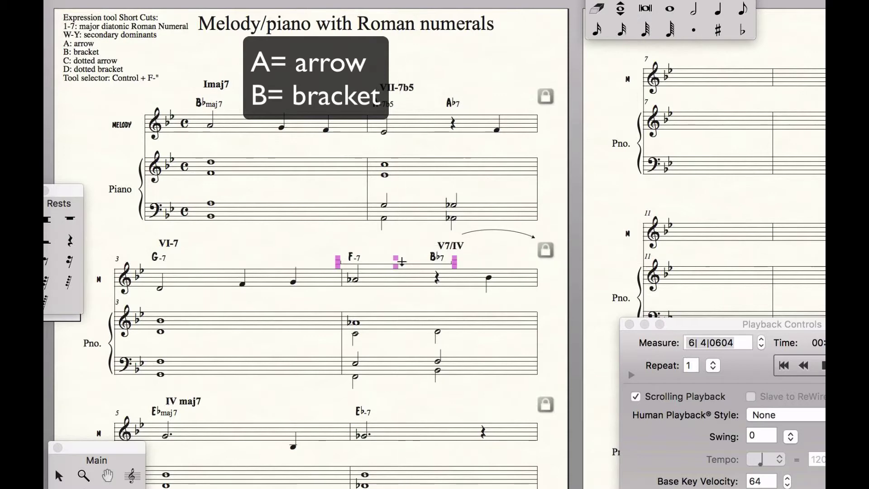
key(Escape)
click(444, 267)
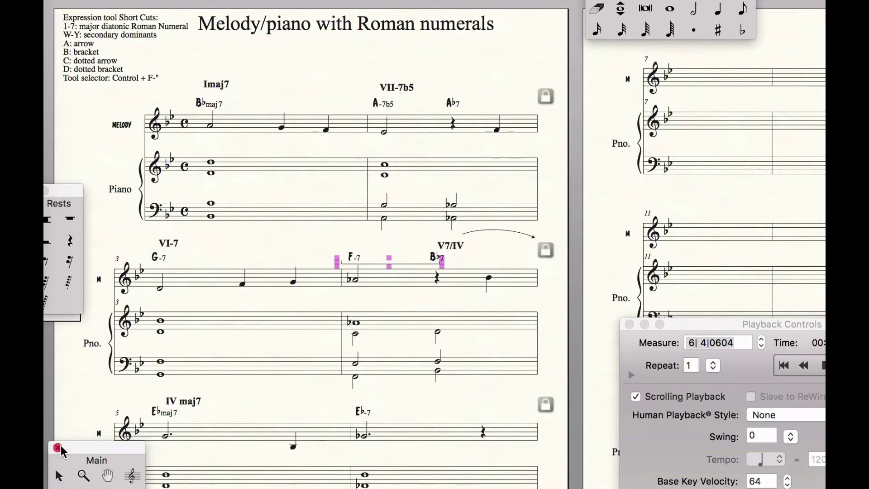
click(59, 475)
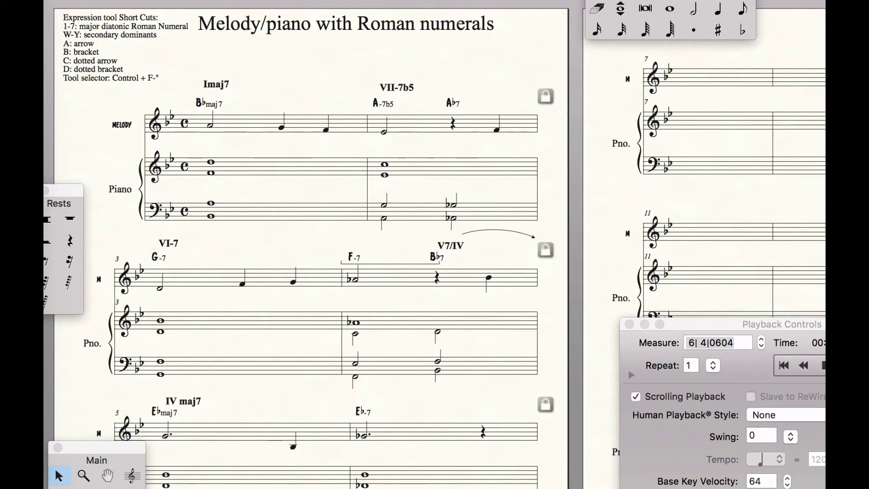
key(ctrl+F5)
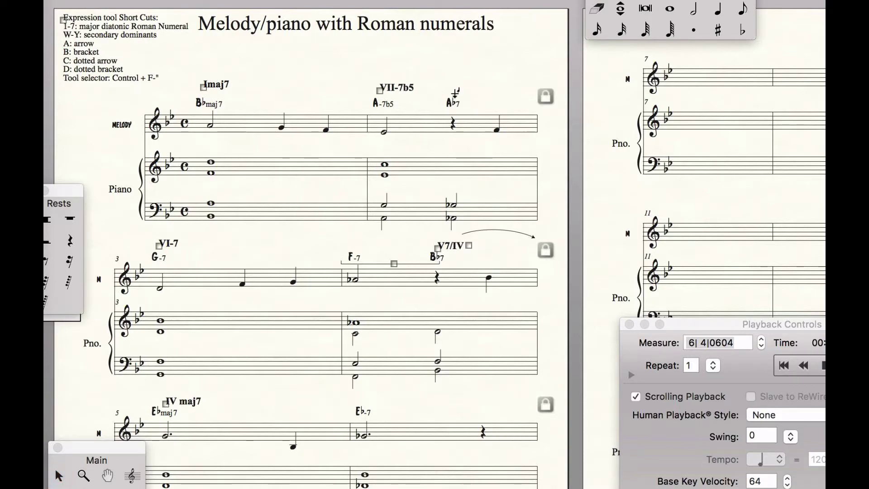
- Browse the Roman numeral list for the A♭7 chord in measure 2, then cancel without adding anything
double_click(454, 93)
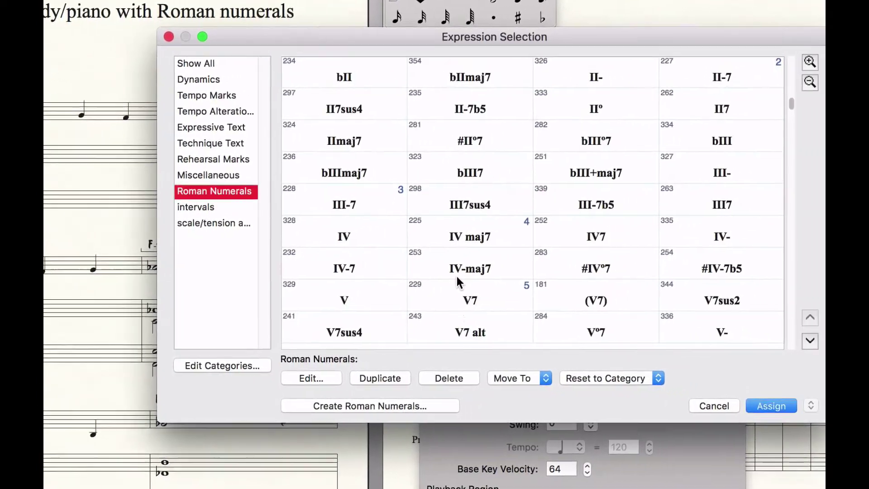
scroll(457, 277, down, 10)
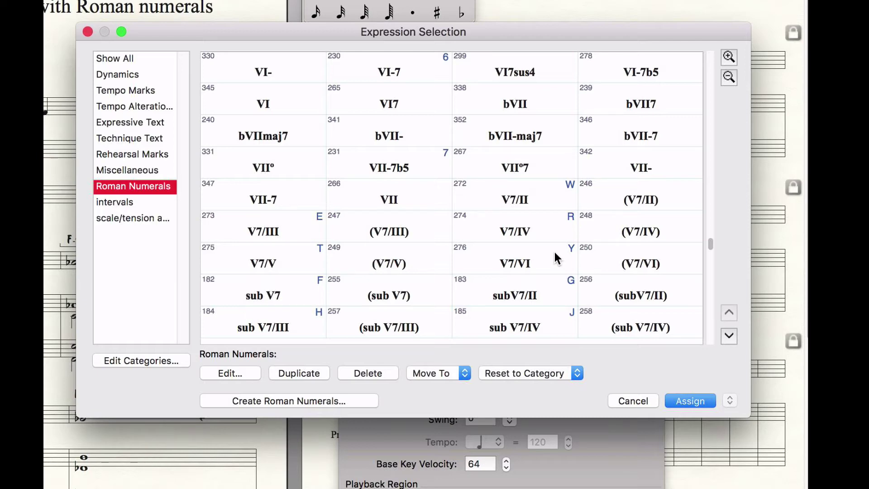
scroll(572, 271, down, 3)
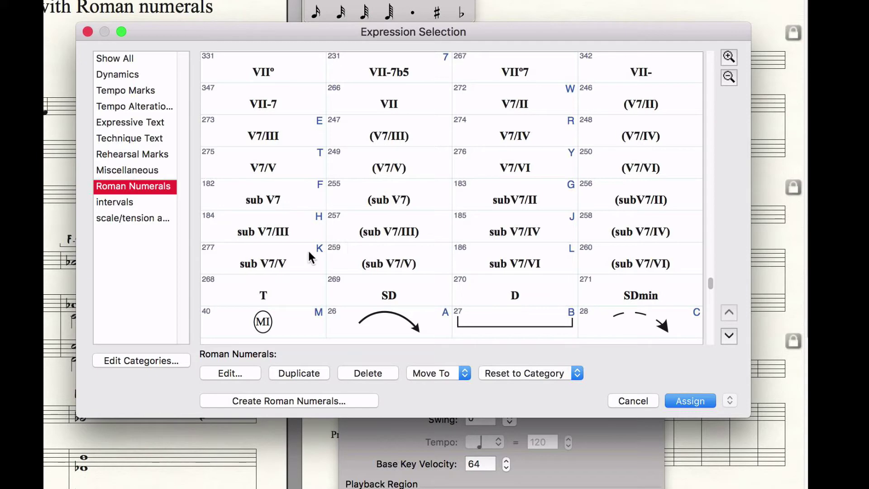
click(633, 400)
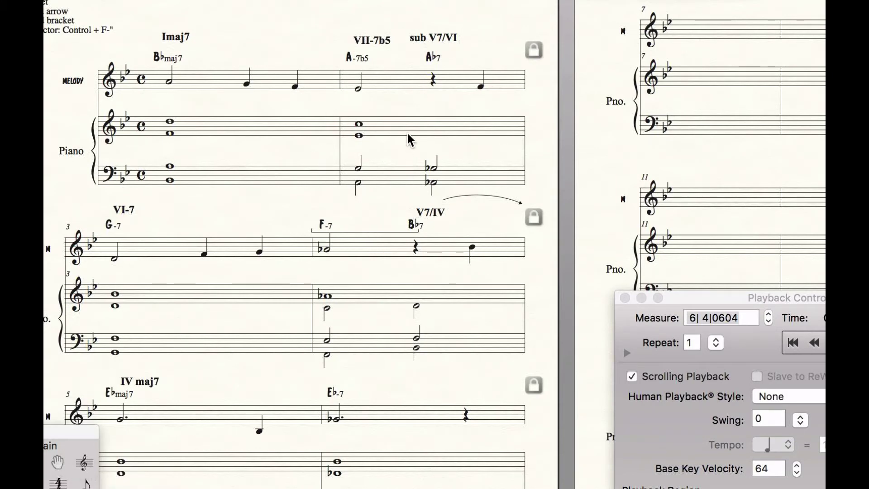
- Shift the sub V7/VI label right, clear of VII-7b5, keeping measure 3 at the start of the second system
click(367, 245)
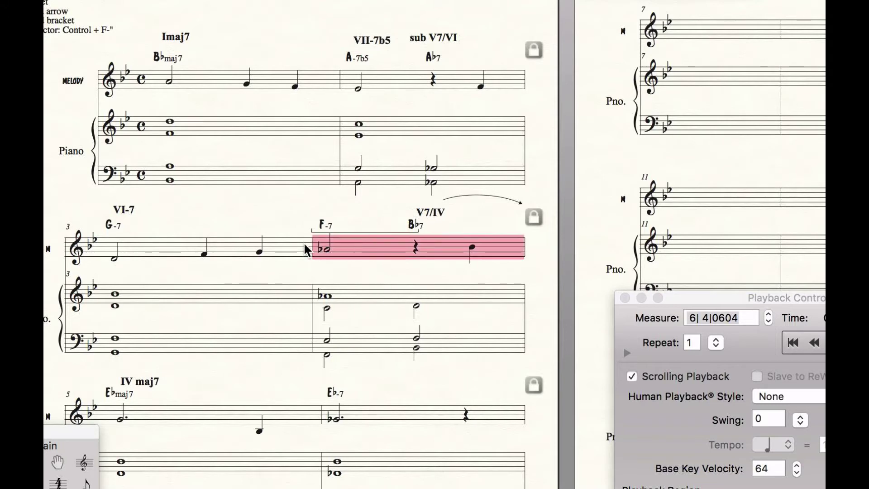
click(291, 246)
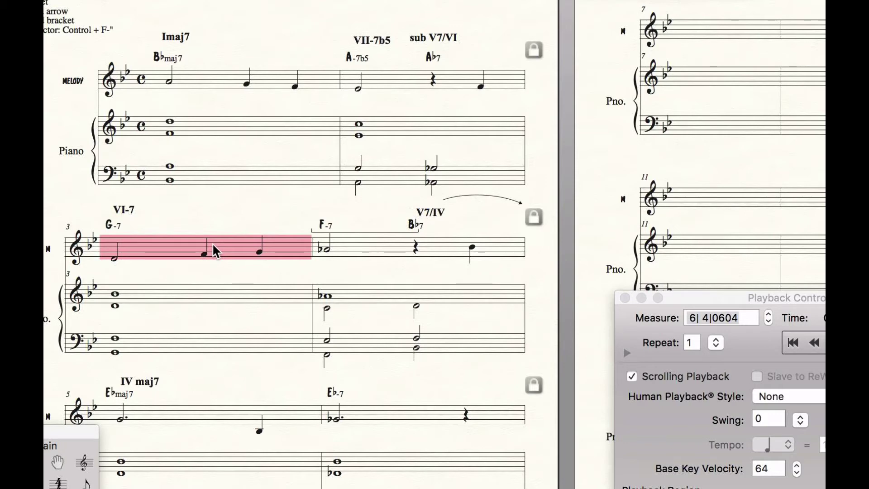
key(Up)
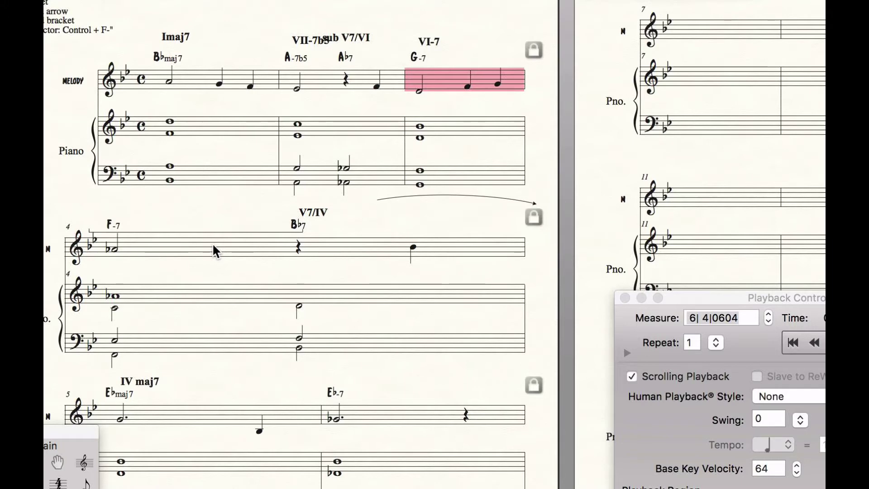
drag(347, 38, 358, 41)
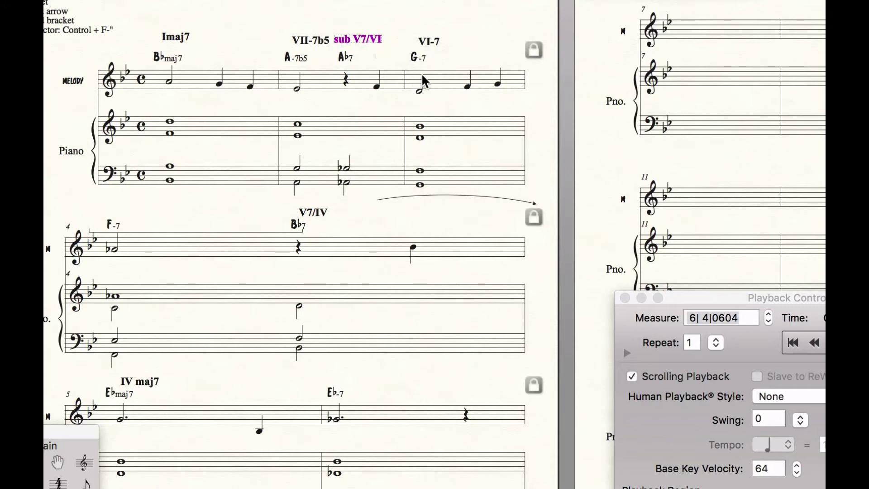
click(441, 86)
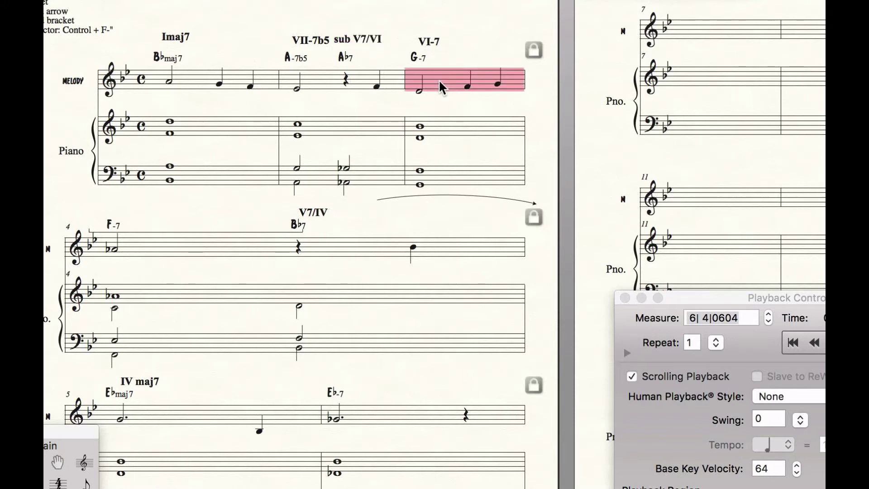
key(Down)
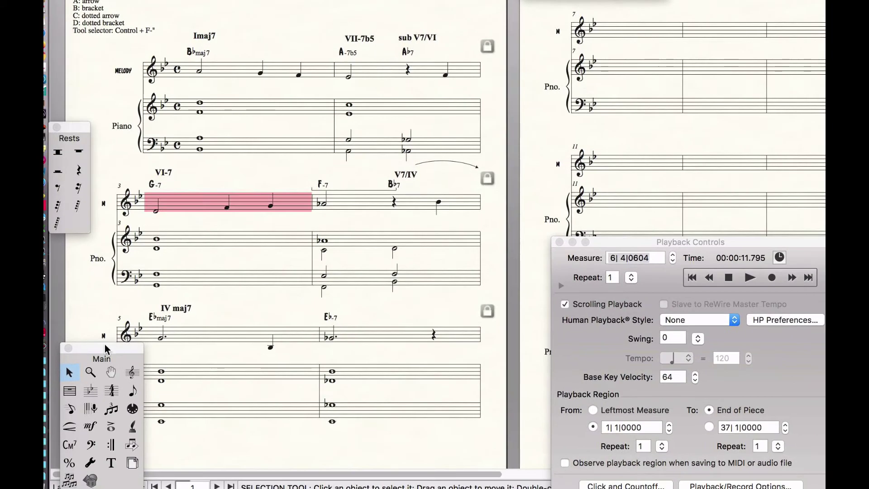
click(90, 426)
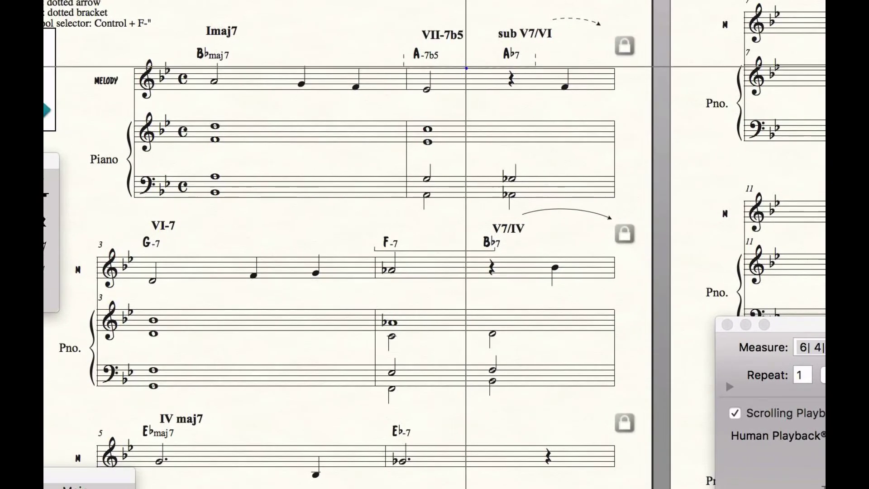
- Nudge the dashed bracket over measure 2, then add IV-7 above the E♭-7 chord in measure 6
drag(460, 70, 465, 67)
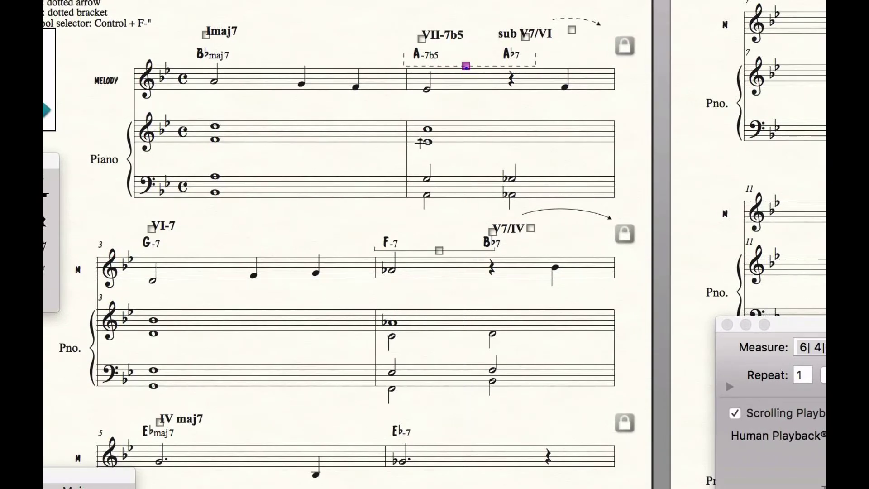
scroll(380, 287, down, 1)
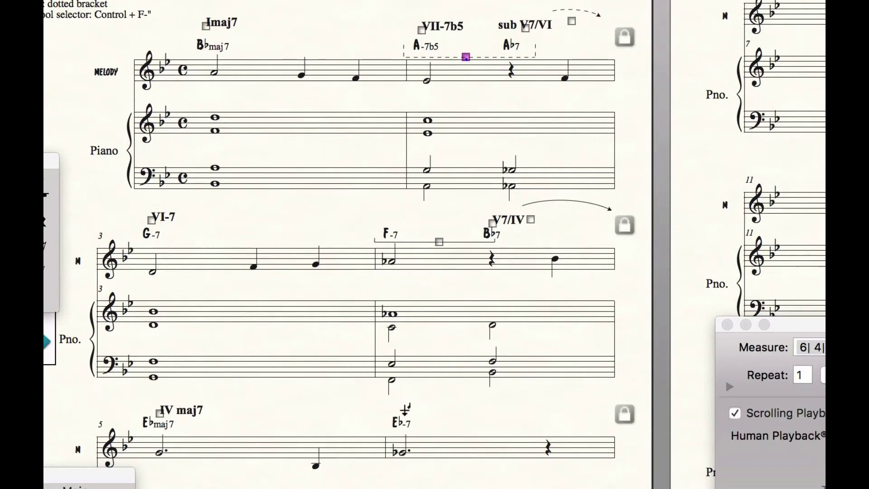
double_click(403, 409)
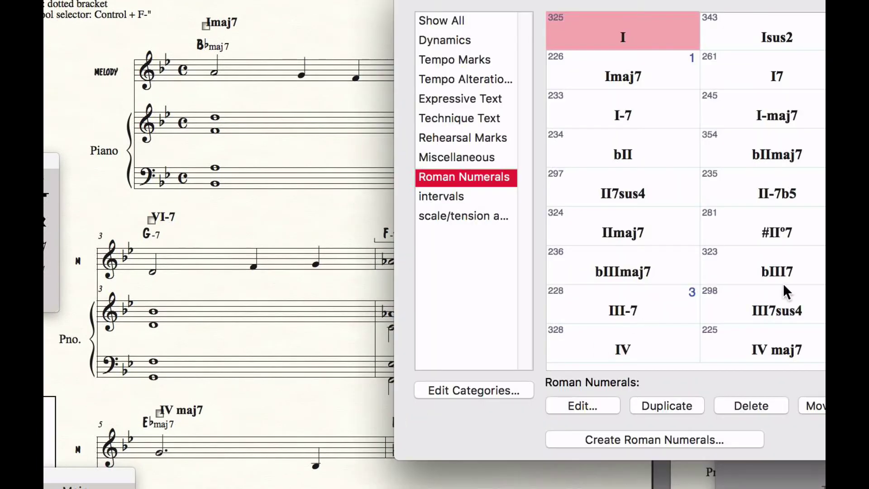
scroll(782, 283, down, 3)
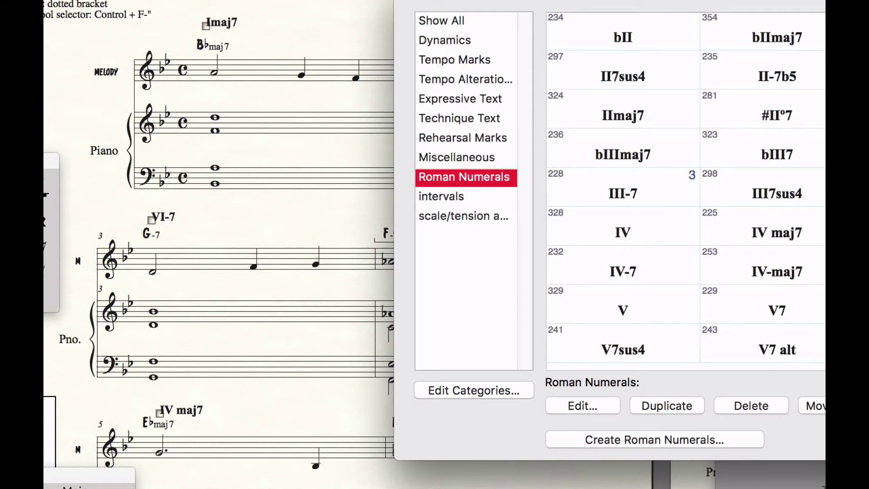
double_click(622, 274)
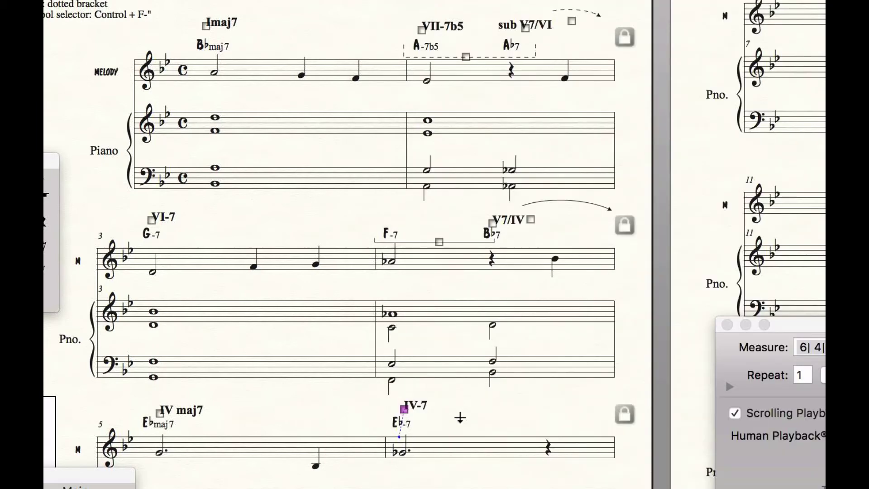
- Place the circled MI modal-interchange marking just right of the IV-7 numeral
drag(444, 411, 454, 408)
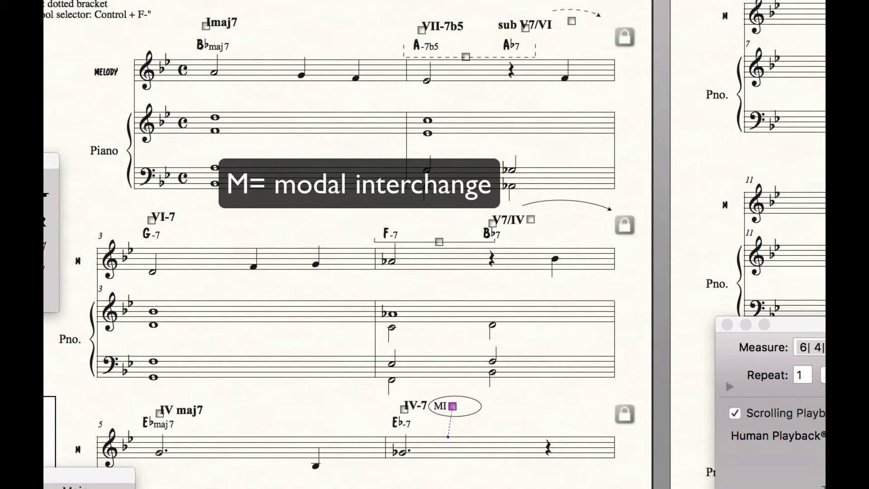
key(Escape)
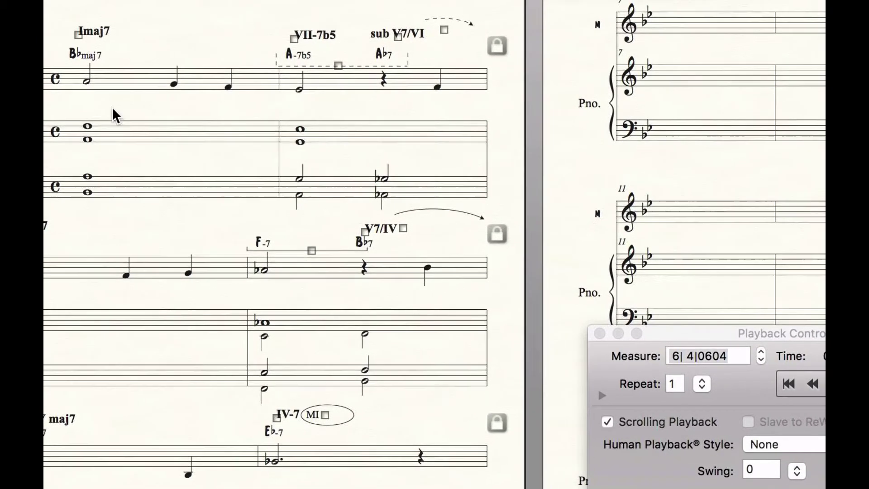
- Add a T tonic label from Roman Numerals beneath the first melody note of measure 1
double_click(116, 116)
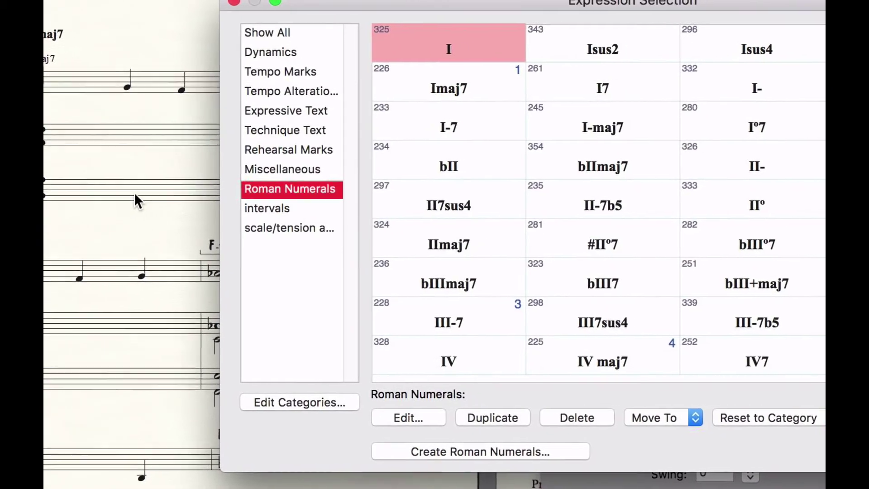
scroll(682, 314, down, 5)
scroll(588, 313, down, 10)
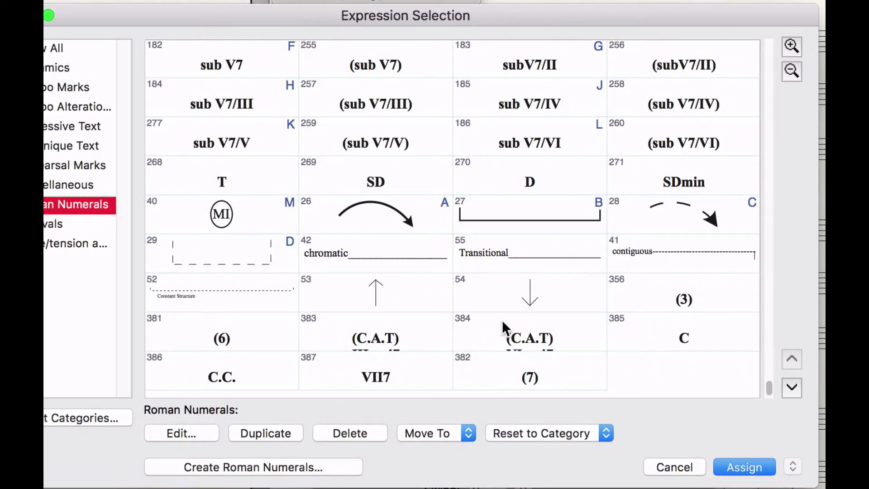
scroll(502, 319, up, 1)
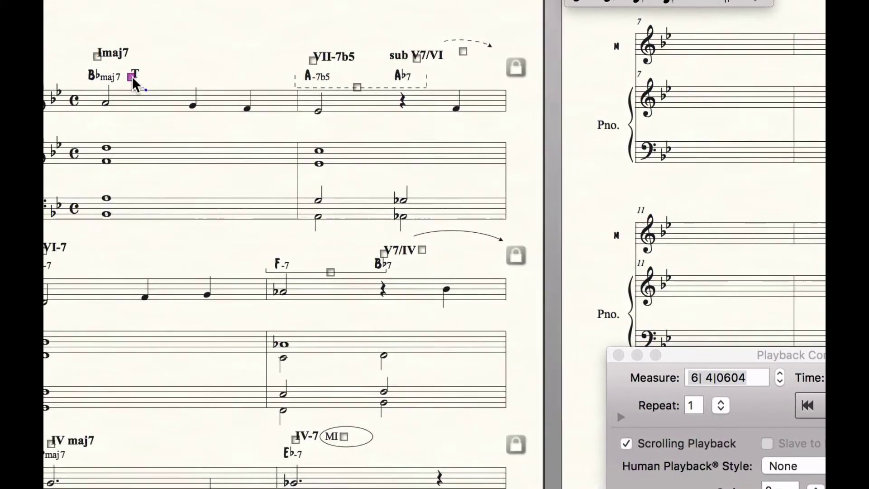
drag(188, 77, 157, 131)
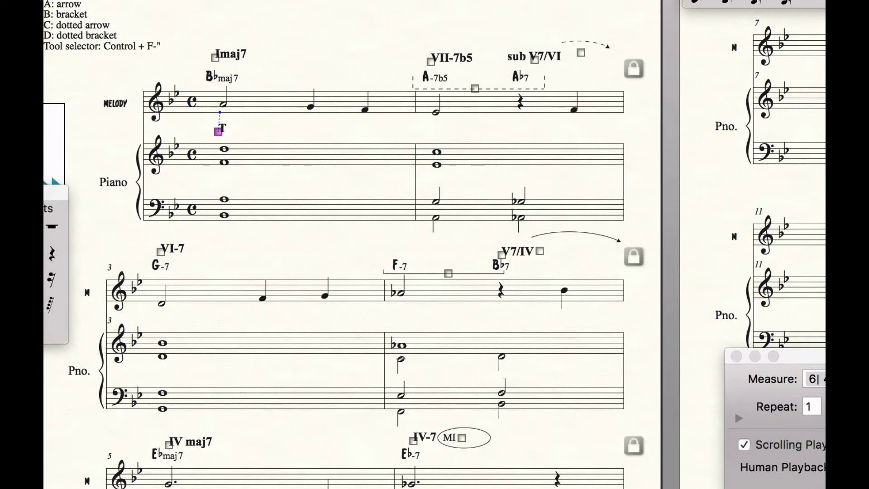
key(Escape)
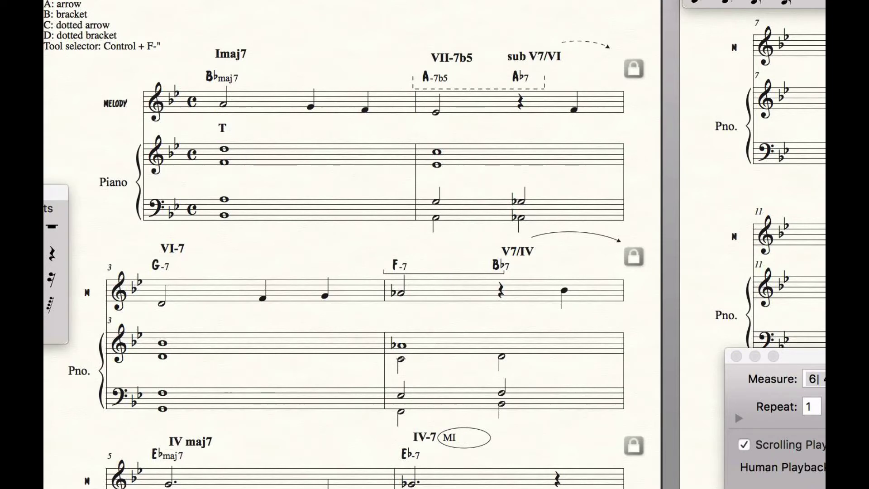
- Play the score briefly from measure 1, then stop
click(735, 410)
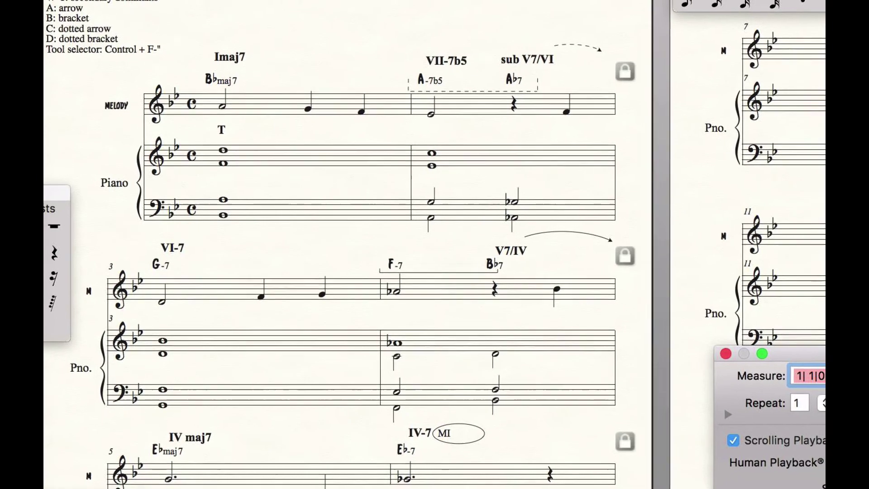
key(space)
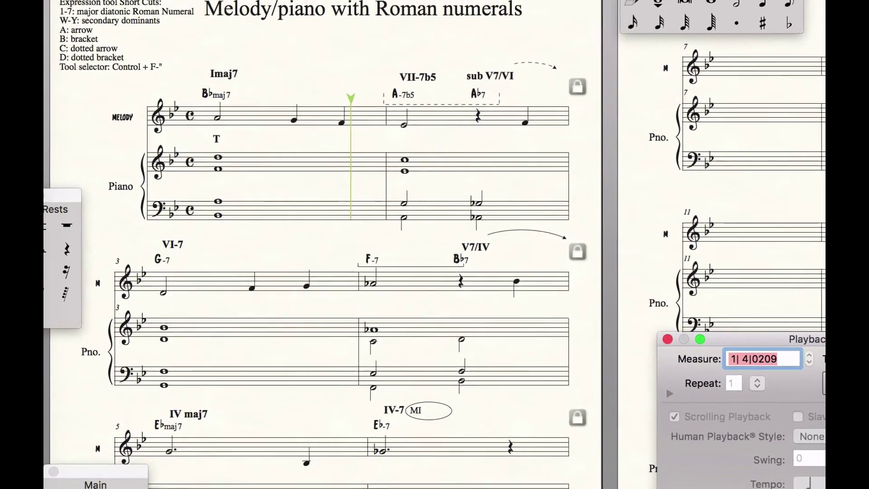
key(space)
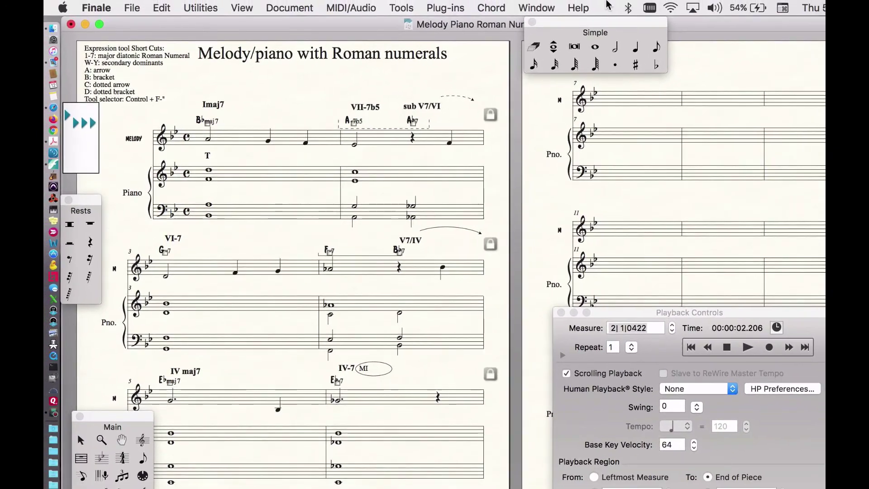
- Rewind playback to the beginning and move Playback Controls up to show all settings
click(520, 0)
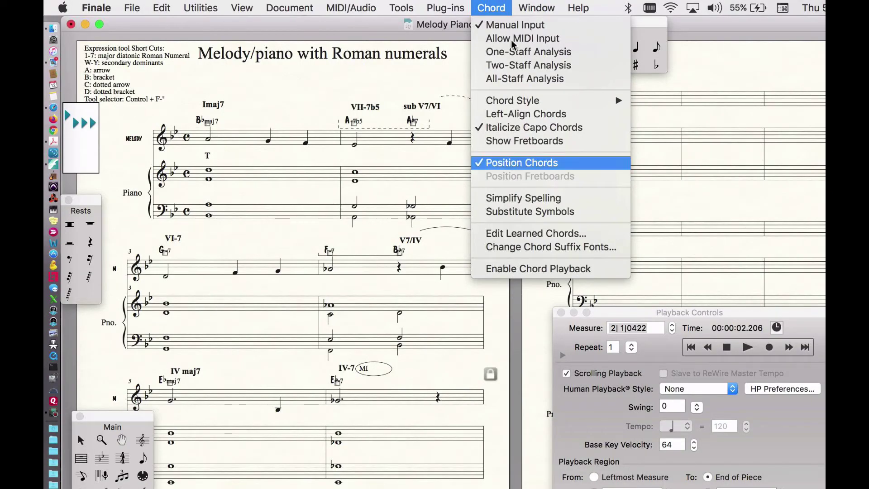
click(504, 7)
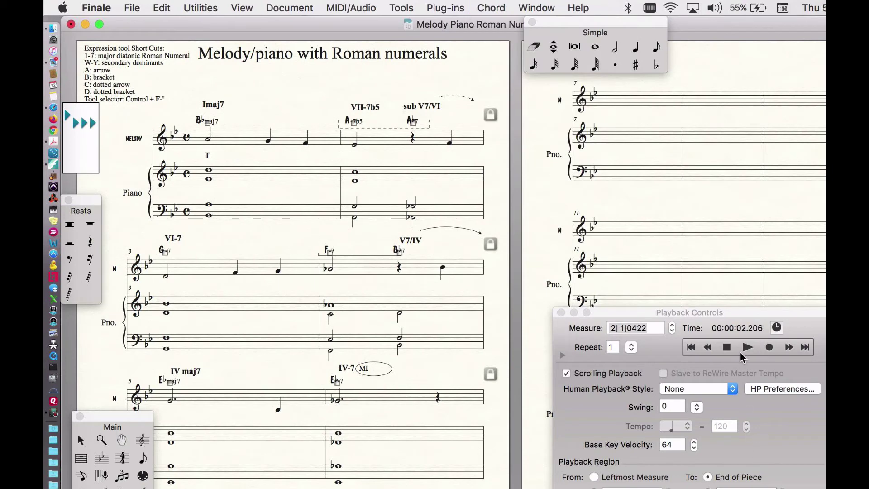
click(727, 347)
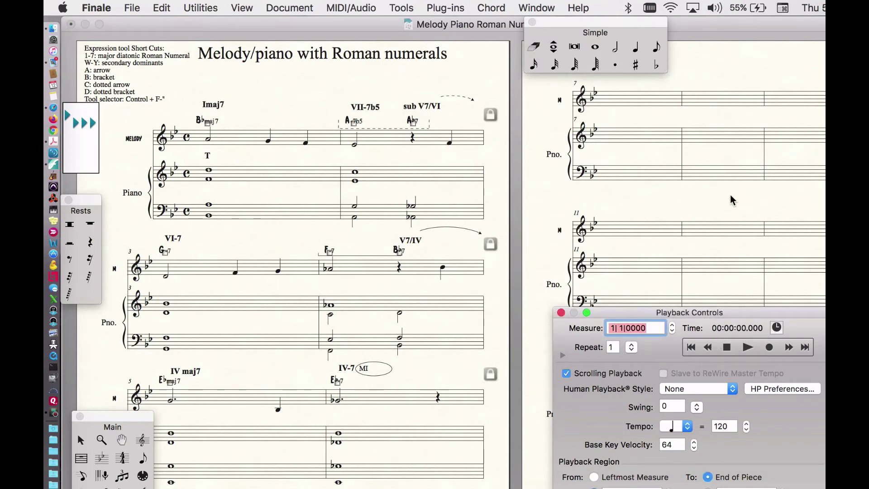
drag(731, 313, 702, 96)
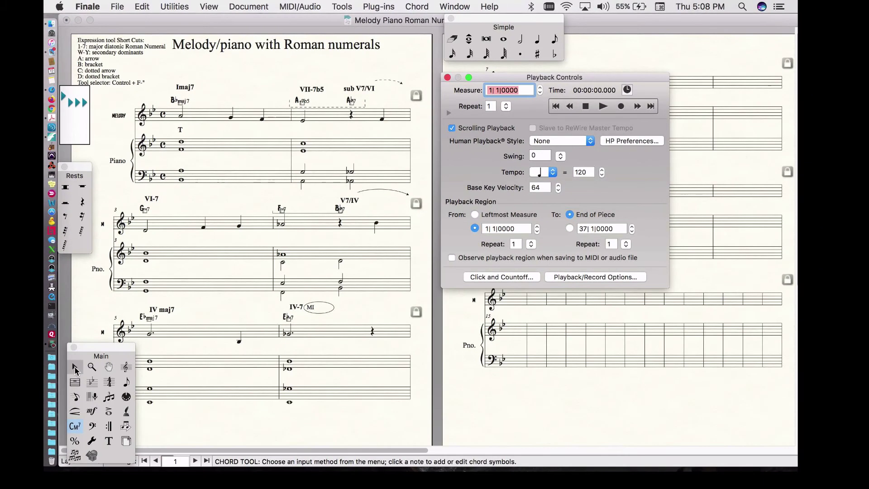
- Select every measure in the score with the Selection tool
click(75, 369)
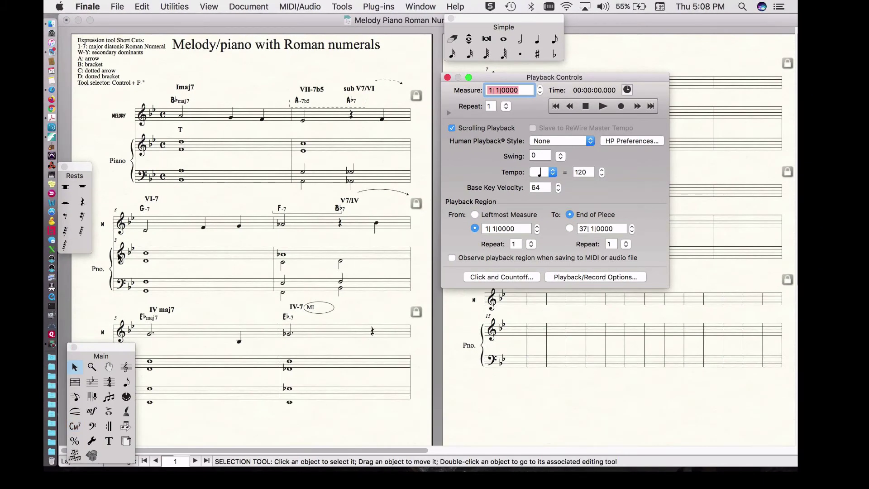
click(138, 190)
key(super+a)
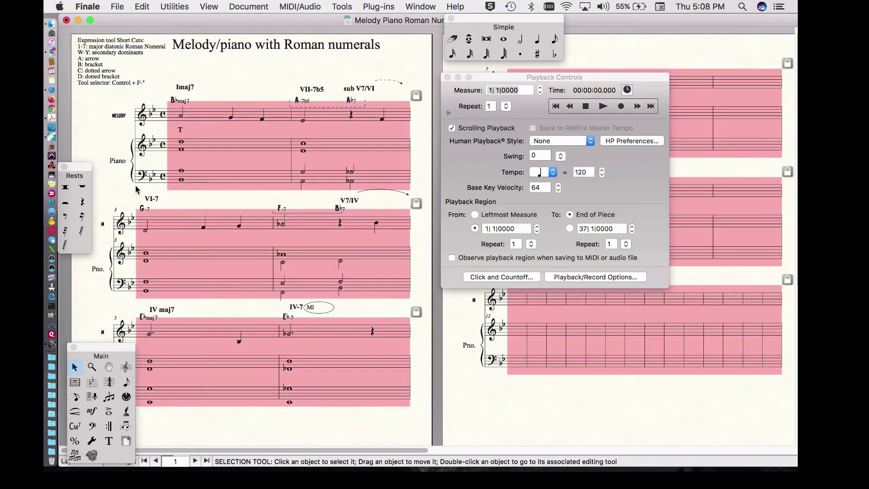
- Set the selection's tempo to 160 with the MIDI tool, then play it back
click(126, 397)
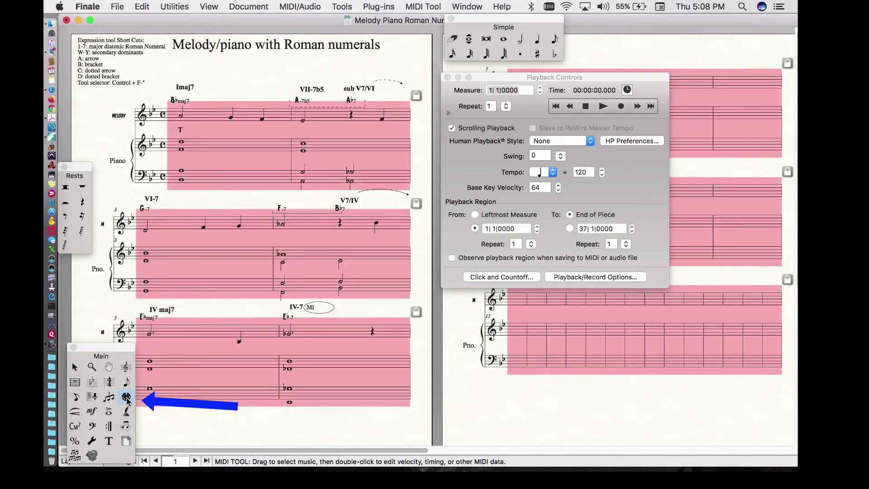
click(423, 6)
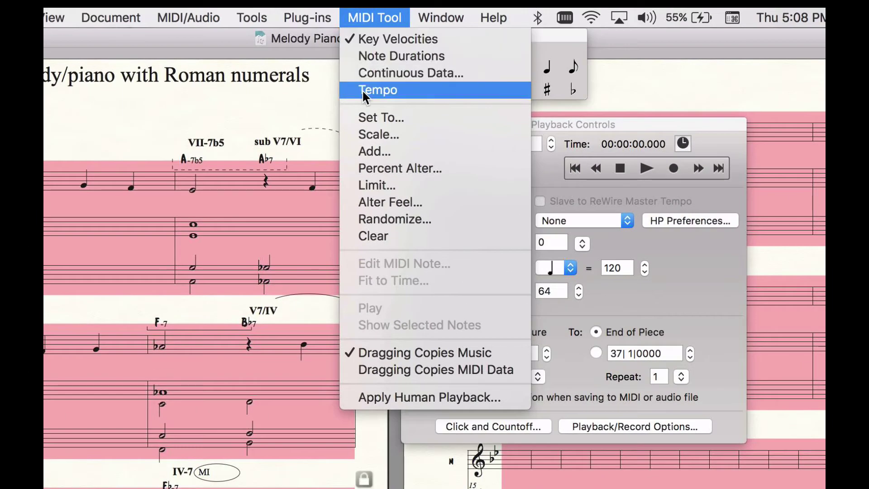
click(362, 90)
click(367, 16)
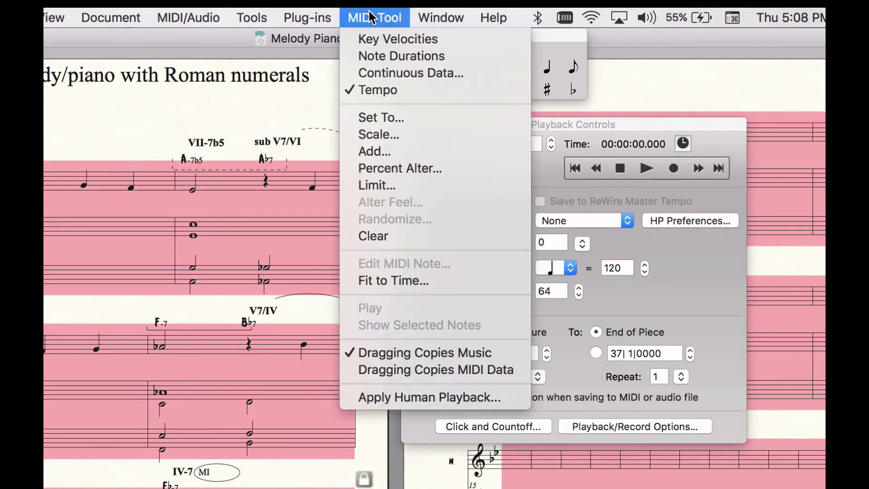
click(363, 116)
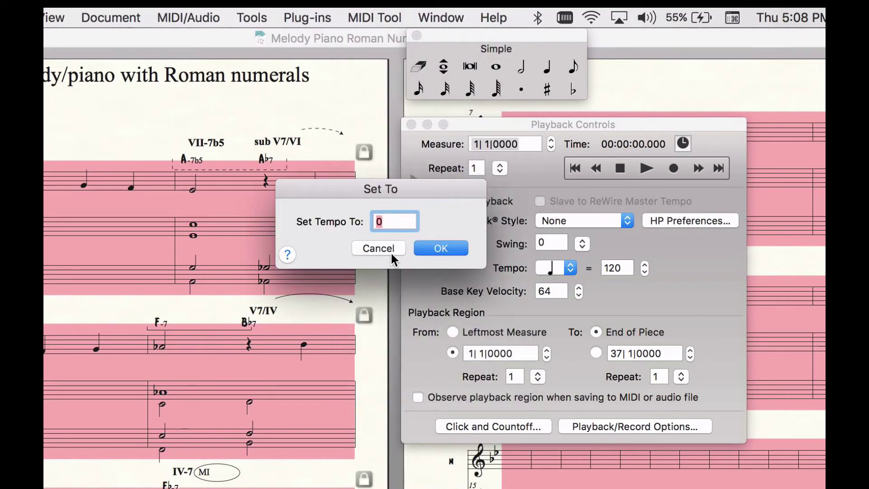
text(160)
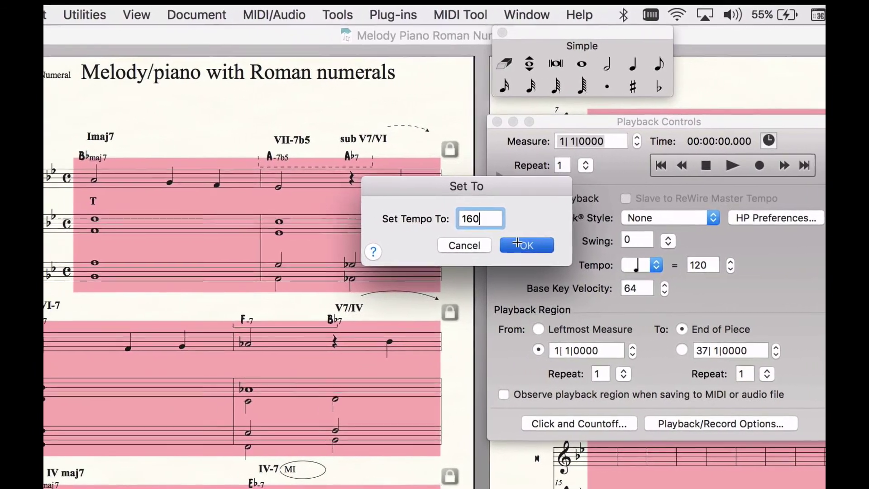
click(484, 247)
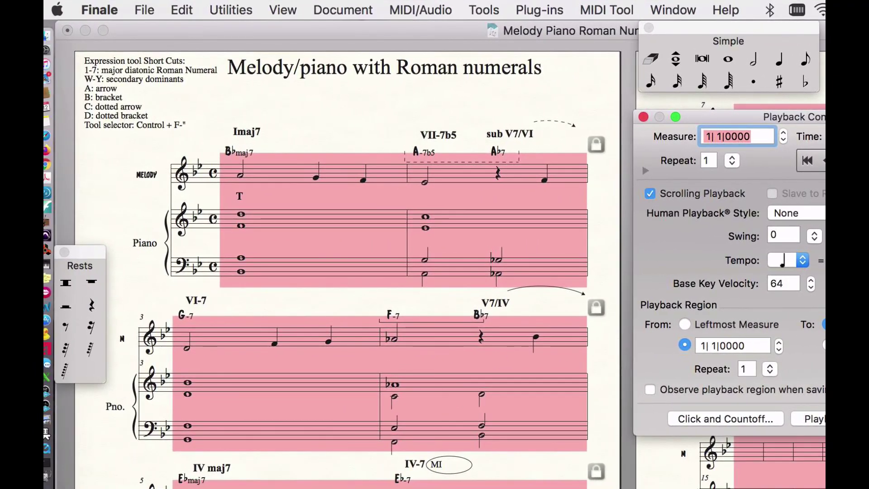
key(space)
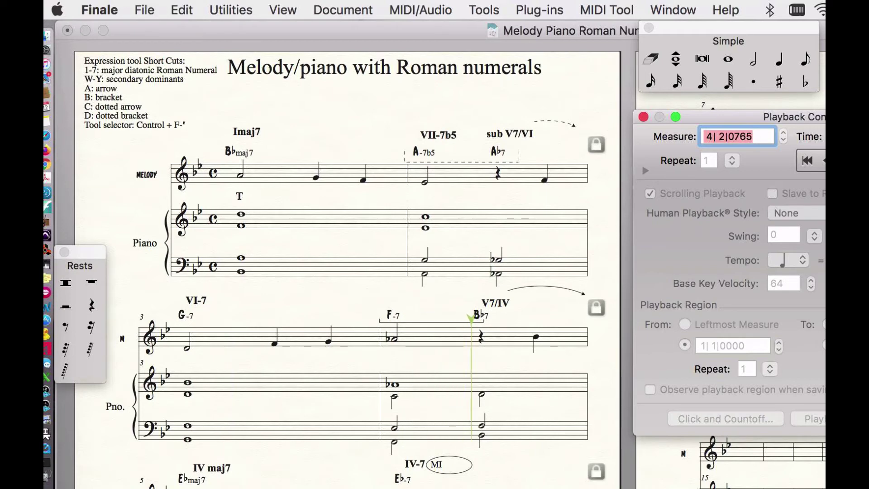
key(space)
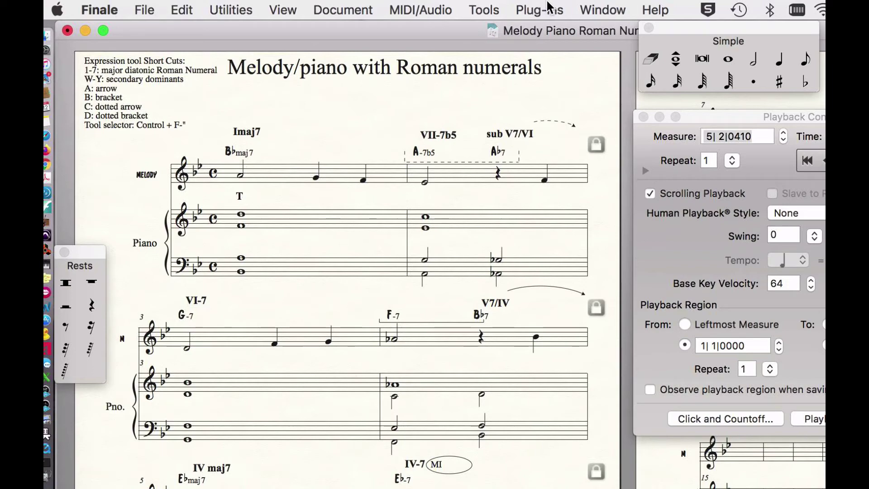
- Add an Acoustic Bass from Plucked Strings in ScoreManager, then move ScoreManager aside
click(604, 10)
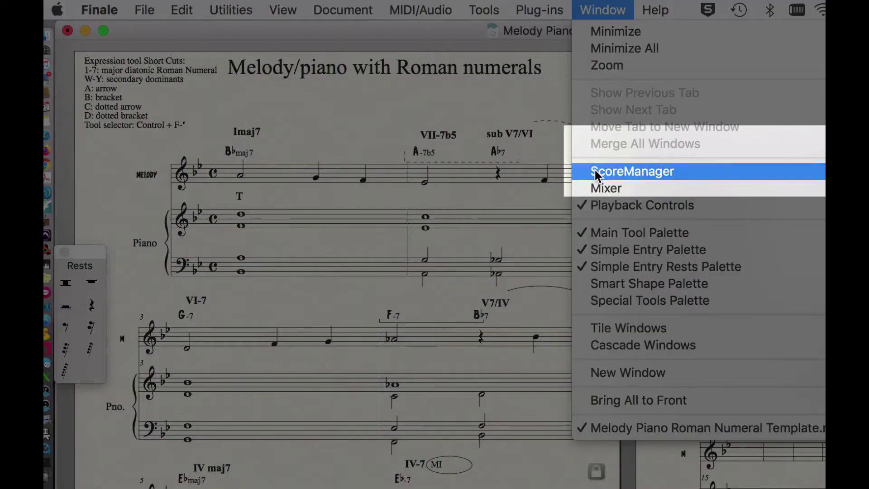
click(593, 171)
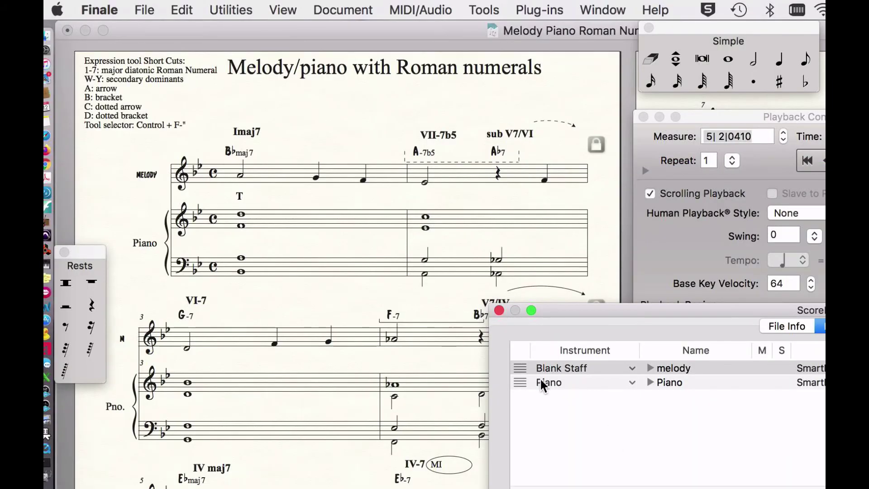
click(541, 383)
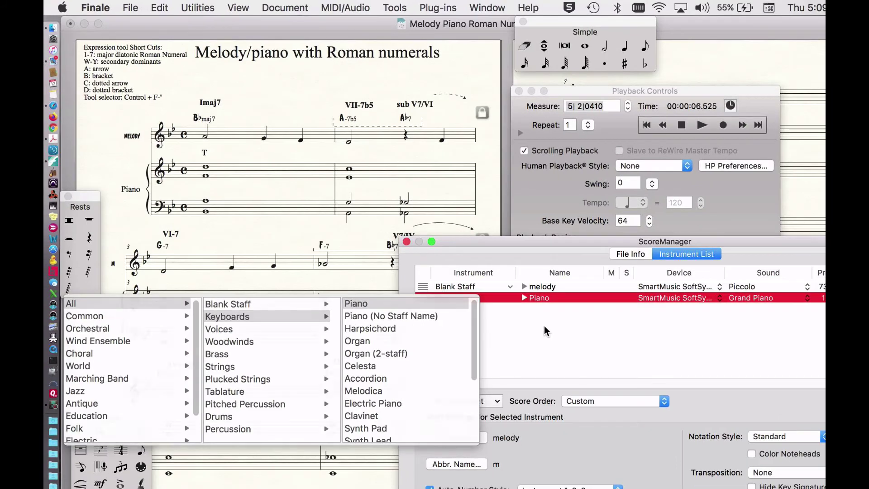
click(544, 325)
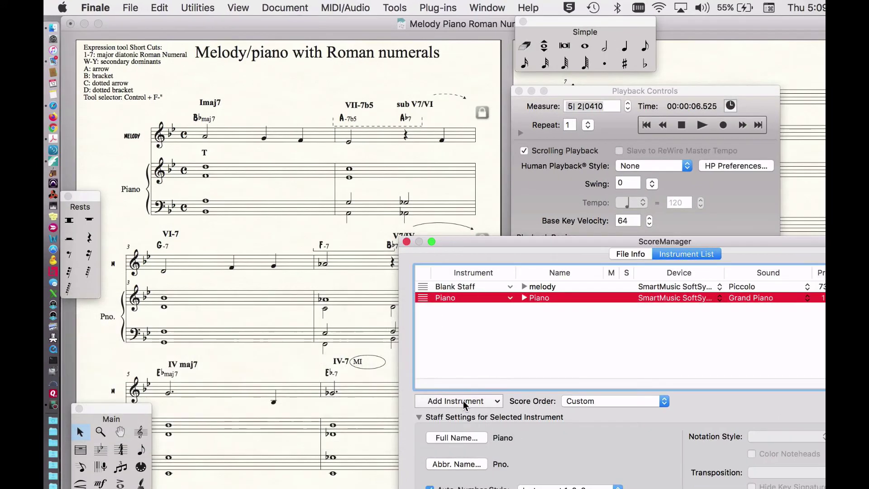
click(457, 398)
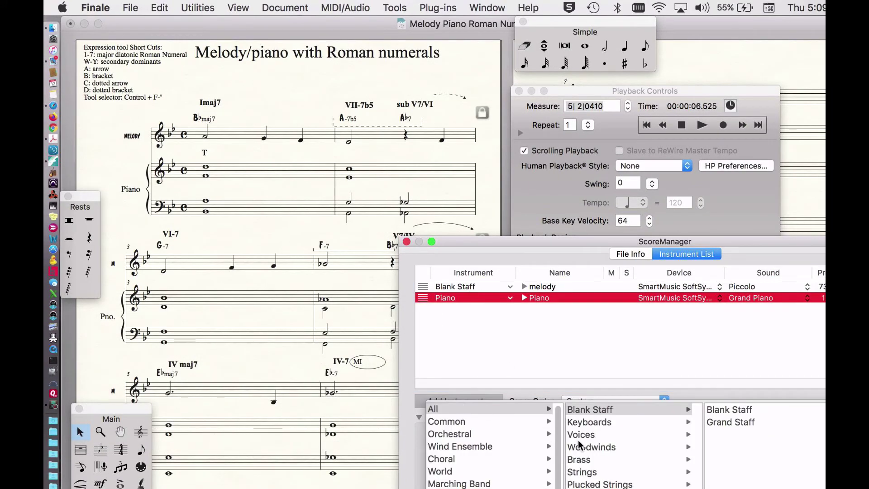
mouse_move(589, 484)
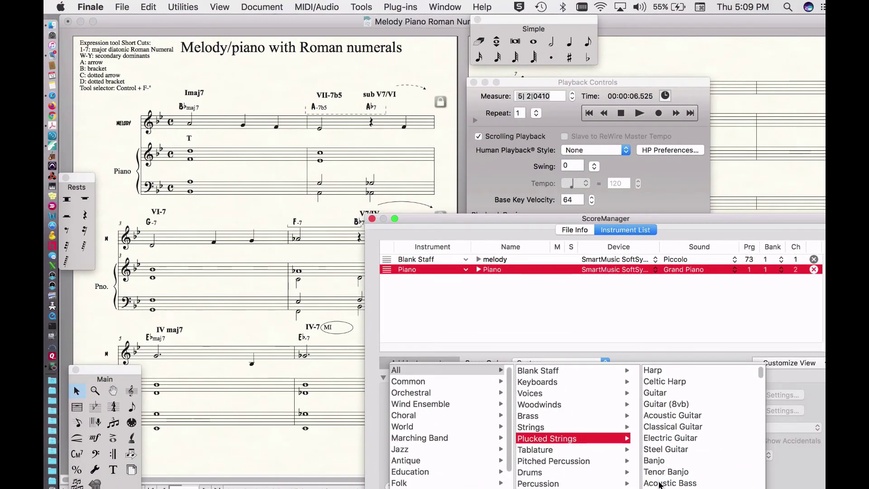
click(660, 483)
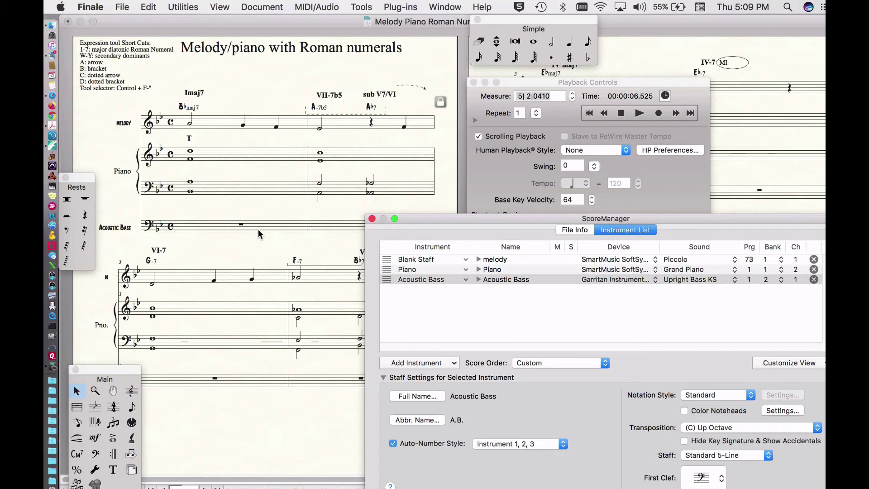
drag(451, 222, 572, 314)
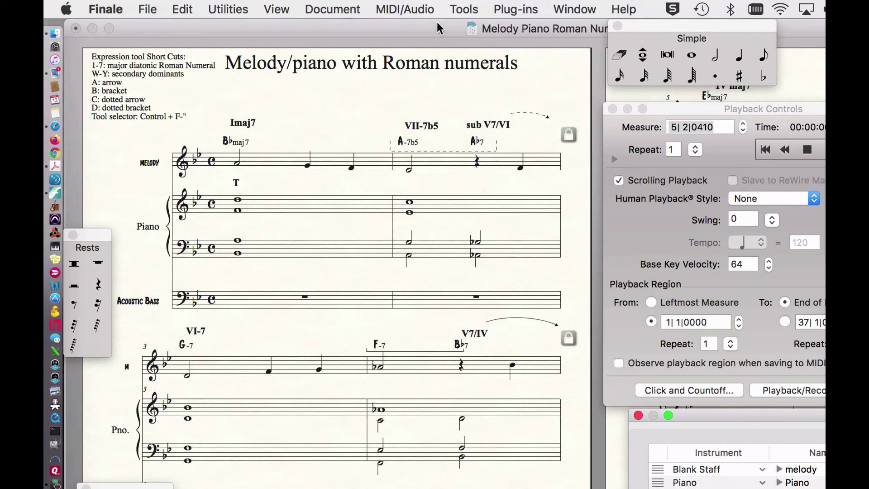
- Lower the score window slightly and reopen Playback Controls out of the way at the bottom right
drag(430, 27, 430, 35)
drag(428, 68, 428, 73)
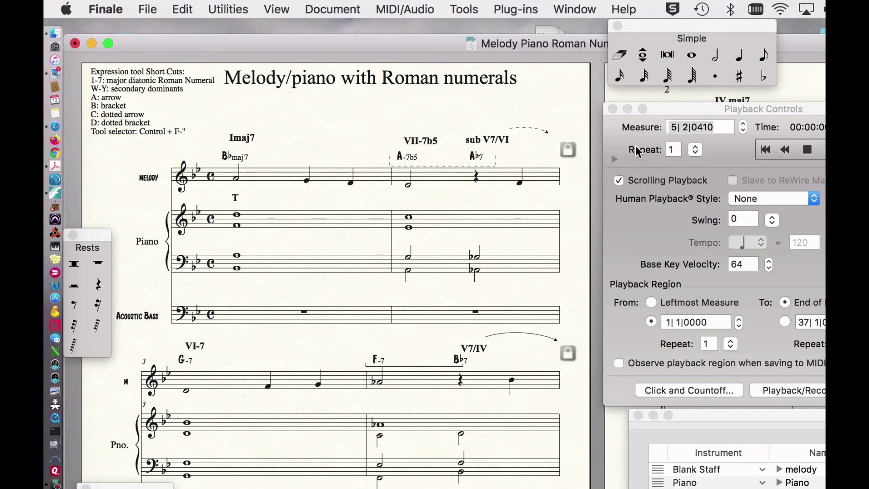
double_click(669, 110)
key(super+alt+y)
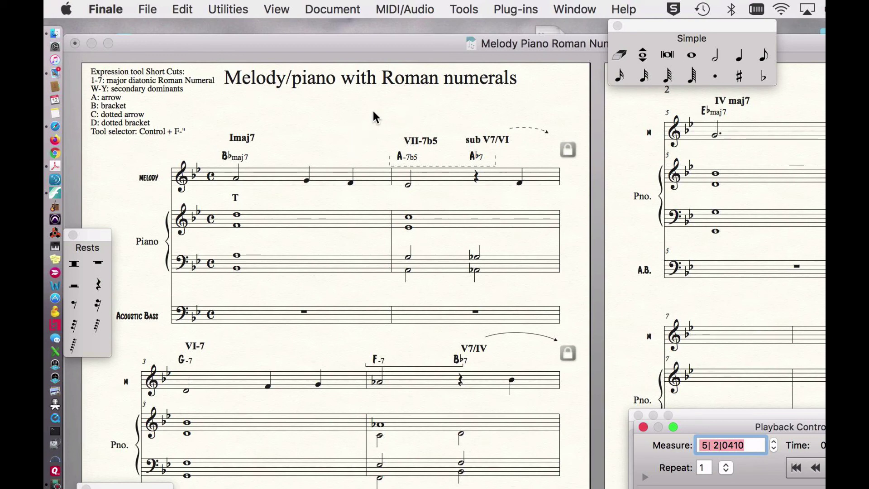
click(263, 214)
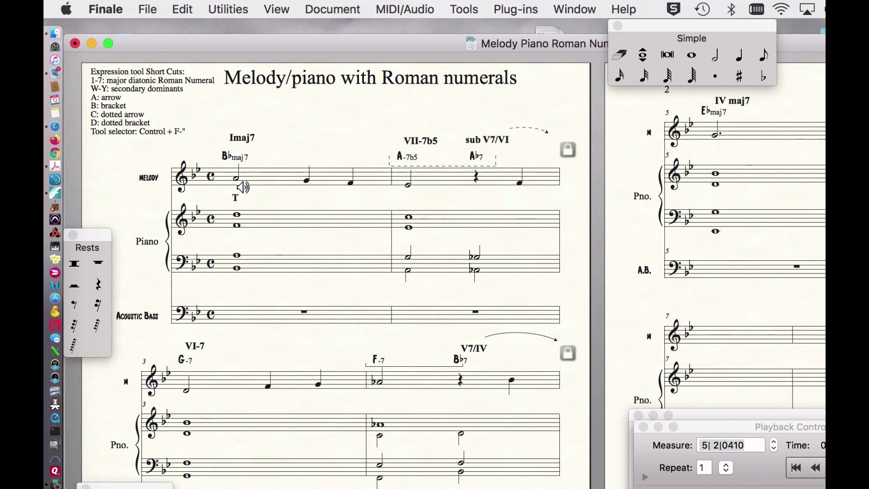
key(alt+space)
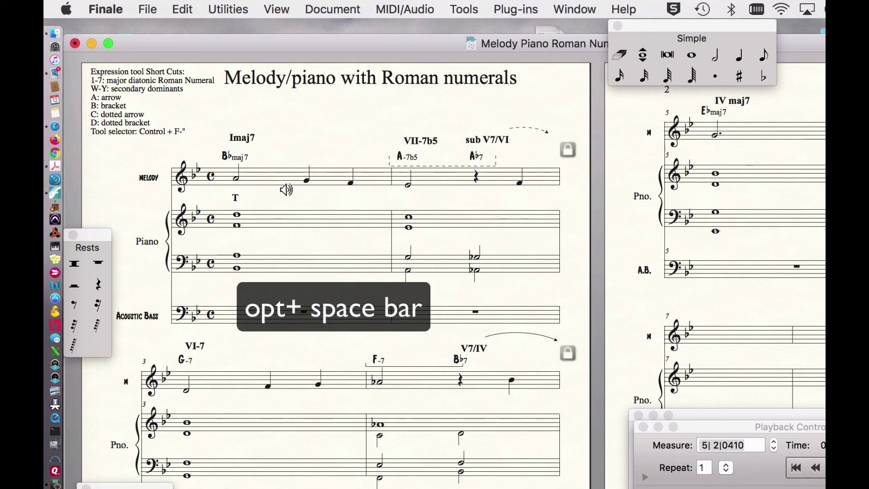